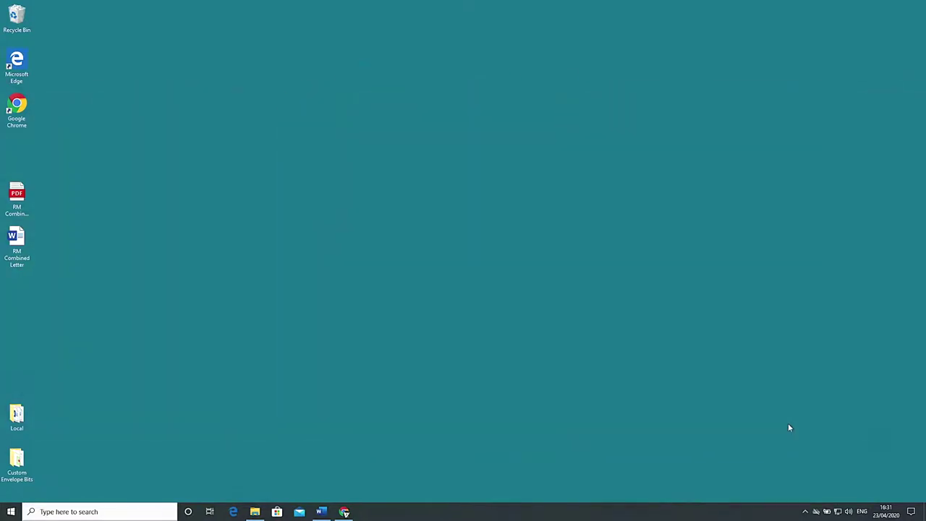
Bring up the combined letter in Word, then minimize it to the desktop.
click(321, 512)
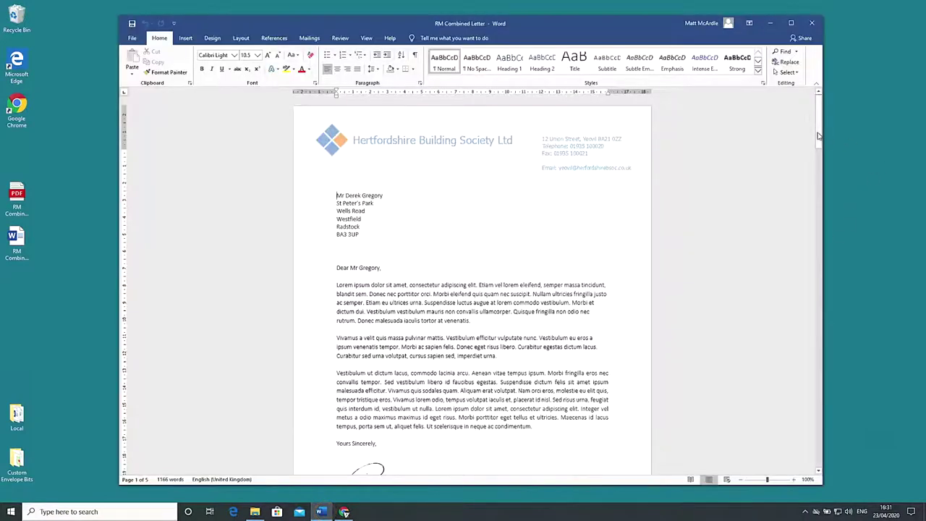
mouse_move(816, 132)
mouse_down()
mouse_move(820, 436)
mouse_move(829, 71)
mouse_up()
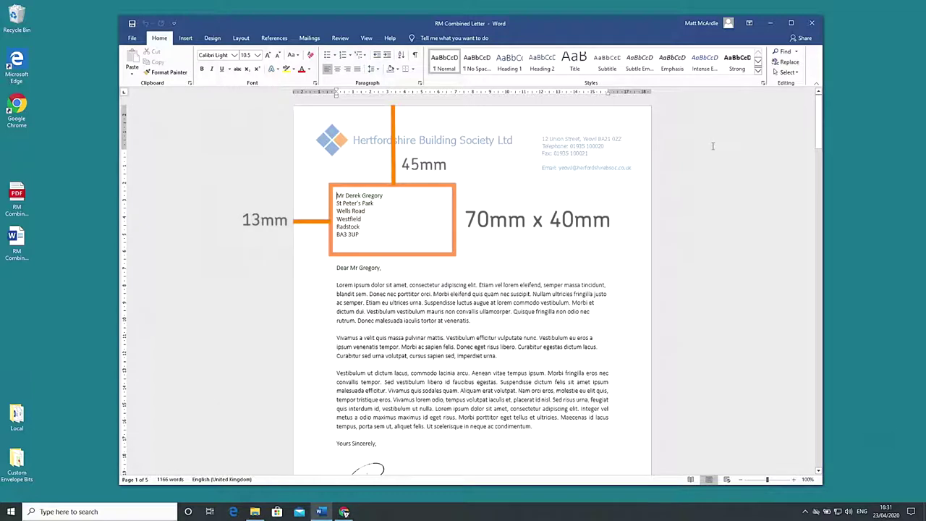
click(769, 24)
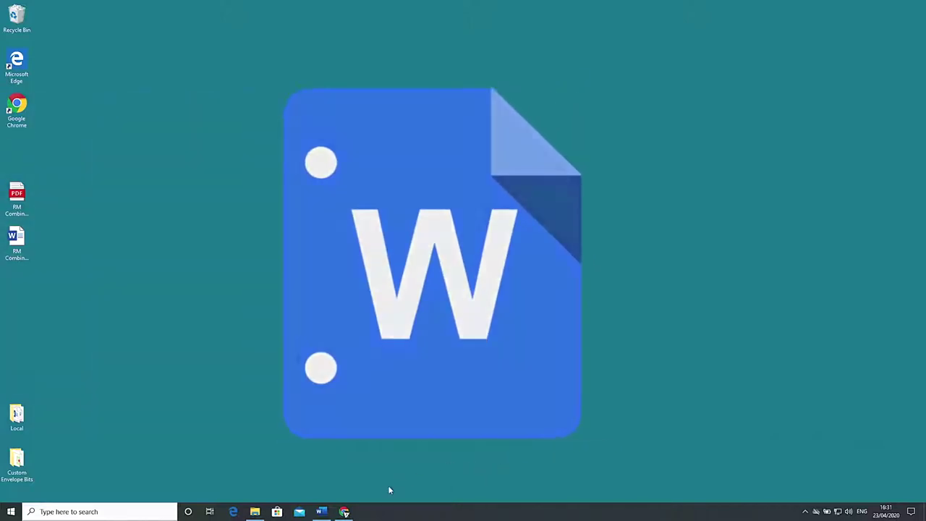
Download the Hybrid Mail print driver in Chrome and install it with the default folder.
click(344, 512)
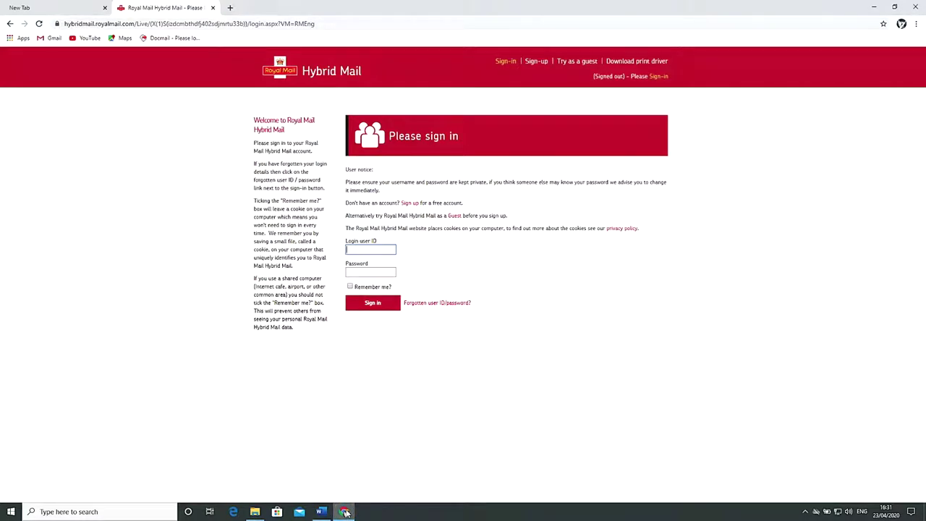
click(640, 65)
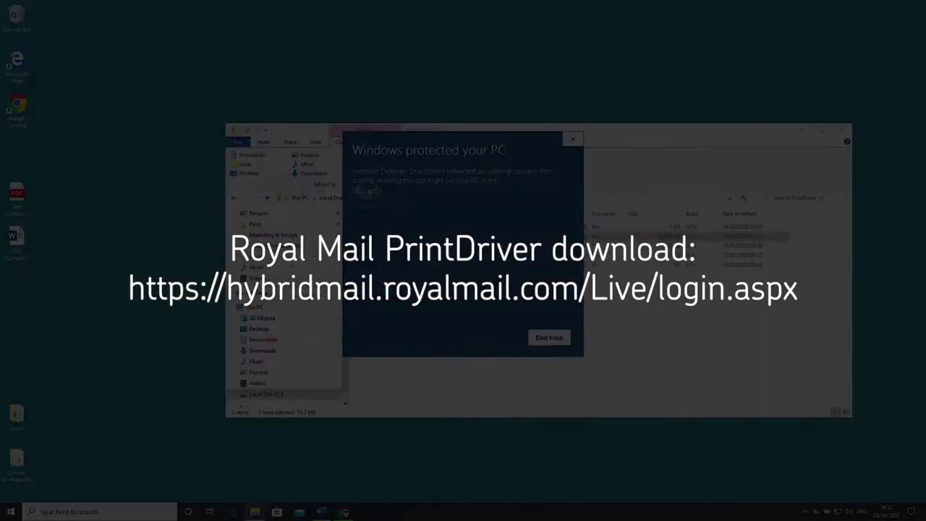
click(366, 194)
click(494, 337)
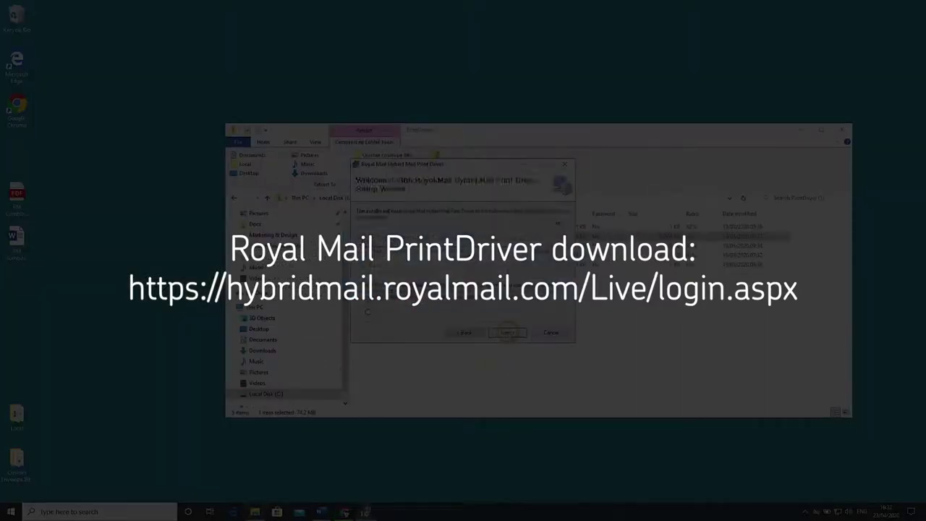
click(507, 333)
click(508, 333)
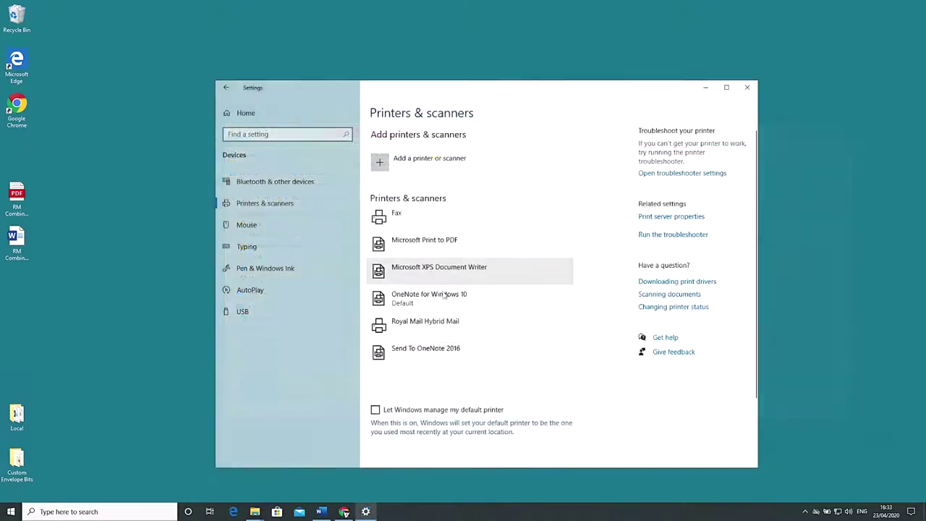
Check the Royal Mail Hybrid Mail entry in Printers & scanners, then close Settings.
click(442, 329)
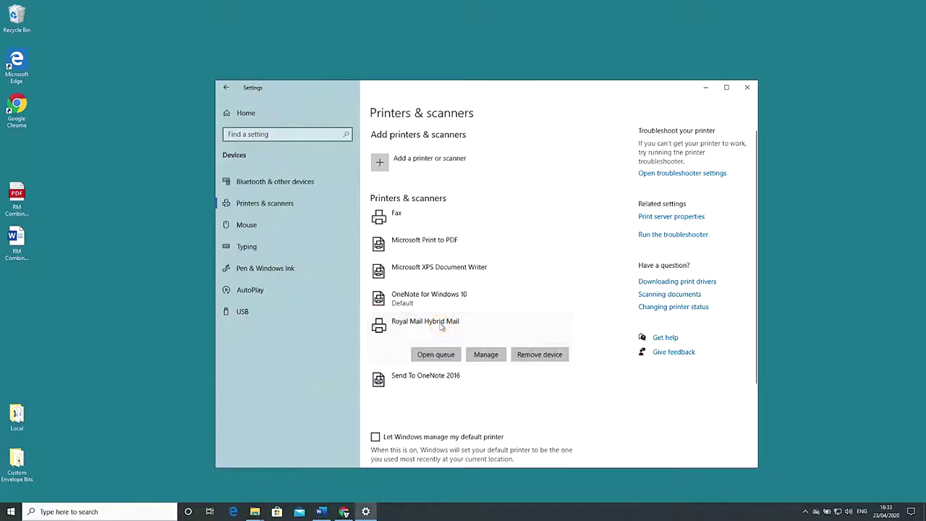
click(746, 88)
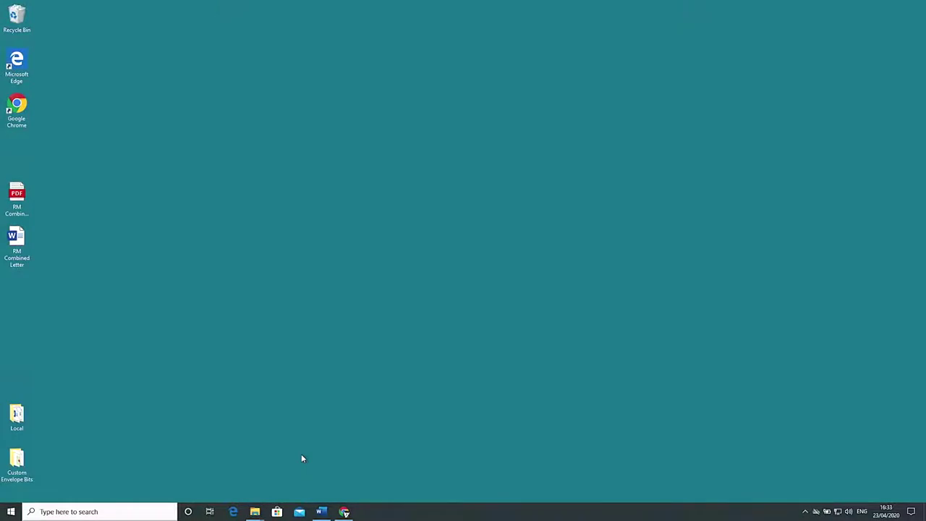
Print RM Combined Letter from Word's File > Print to the Royal Mail Hybrid Mail printer.
click(322, 511)
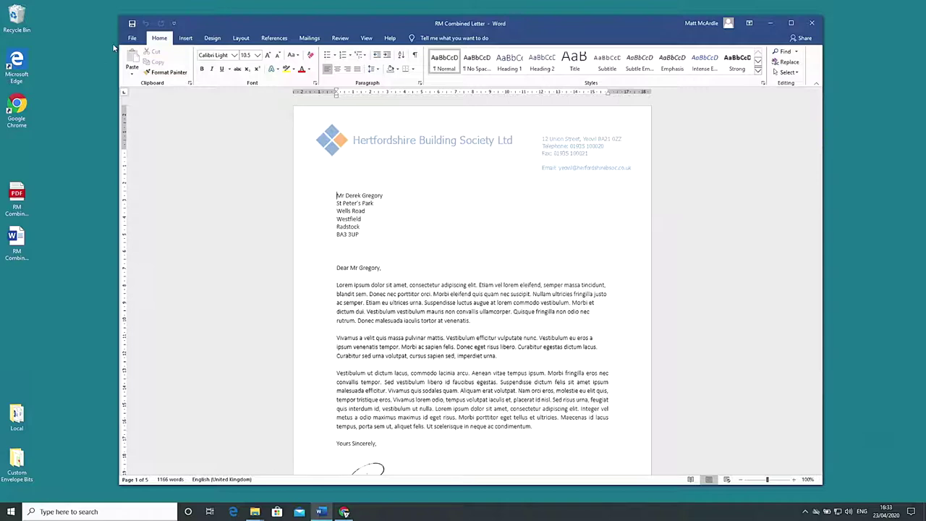
click(131, 39)
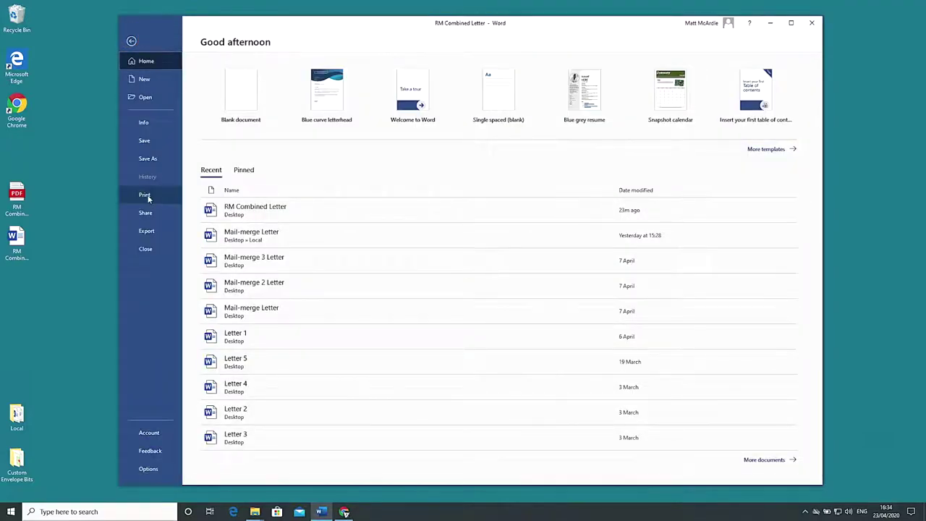
click(145, 195)
click(299, 132)
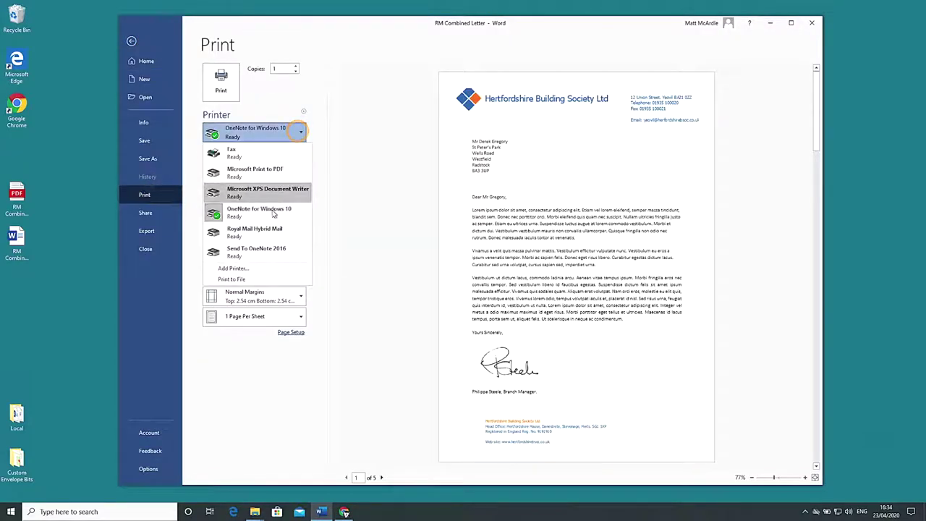
click(268, 229)
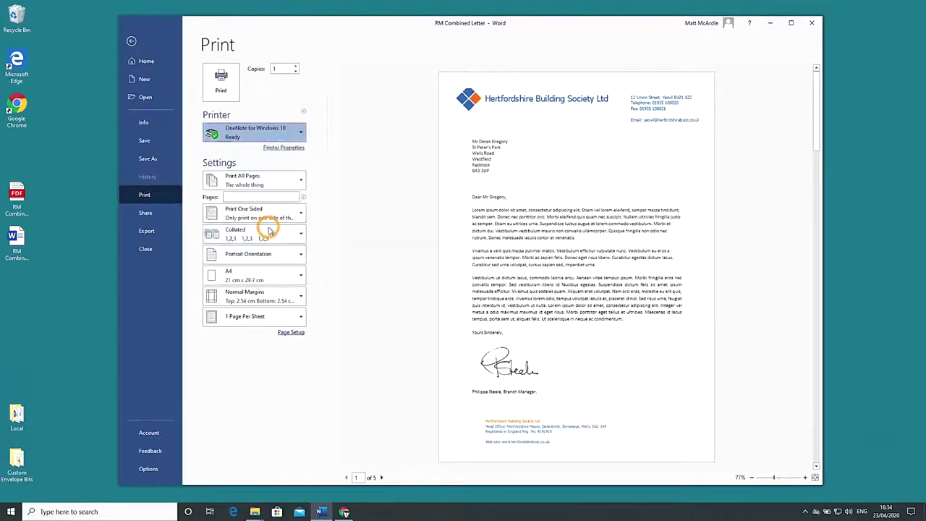
click(222, 79)
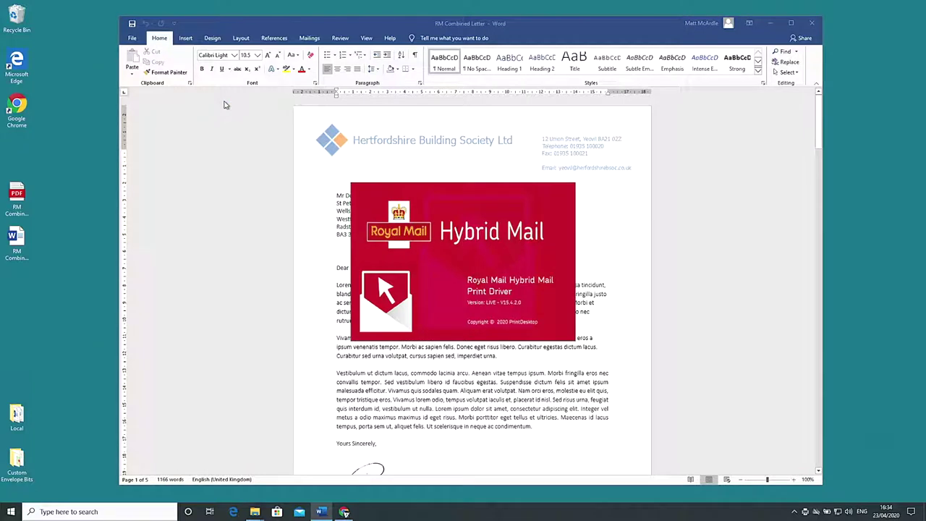
Log in to the print driver with the account credentials, ticking Remember me.
text(RM)
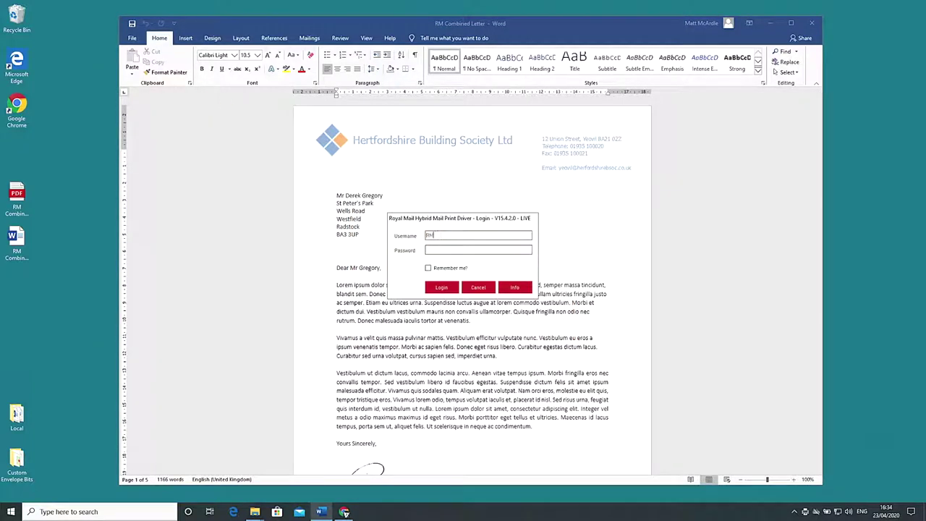
text(***********)
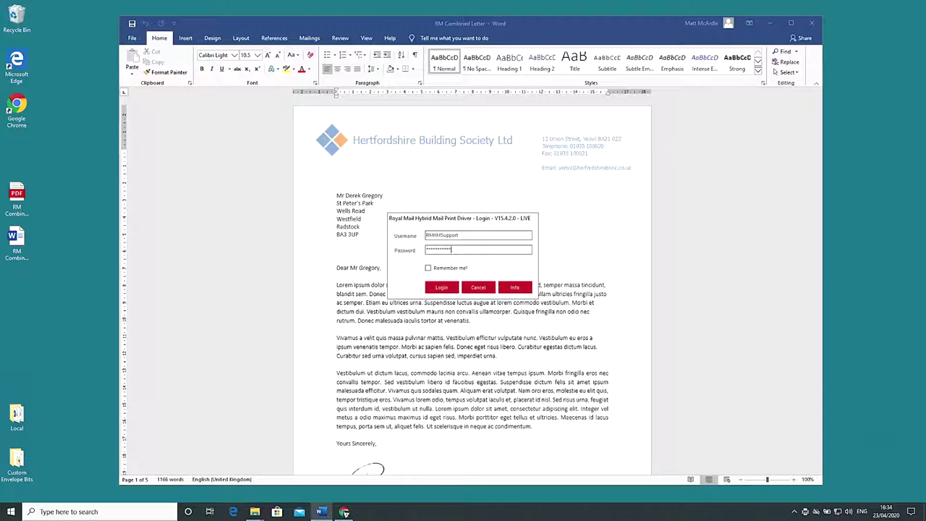
click(429, 268)
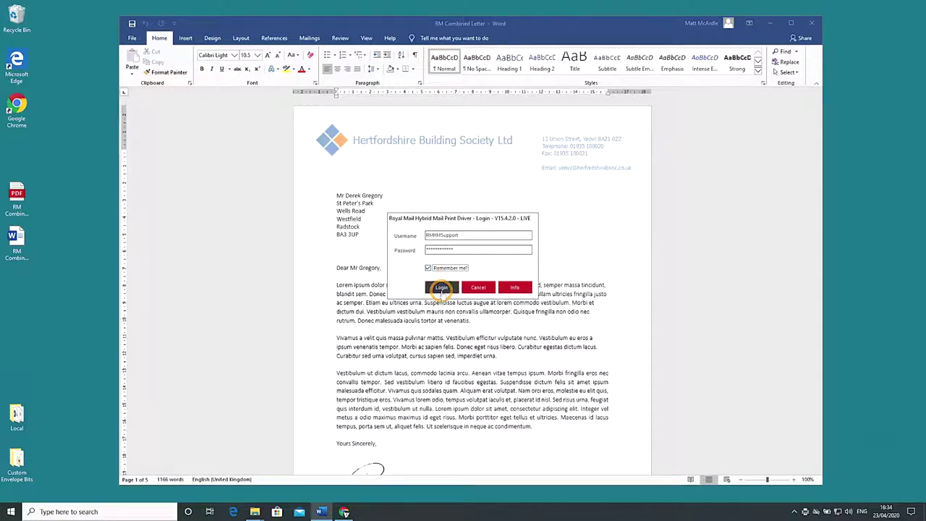
click(442, 288)
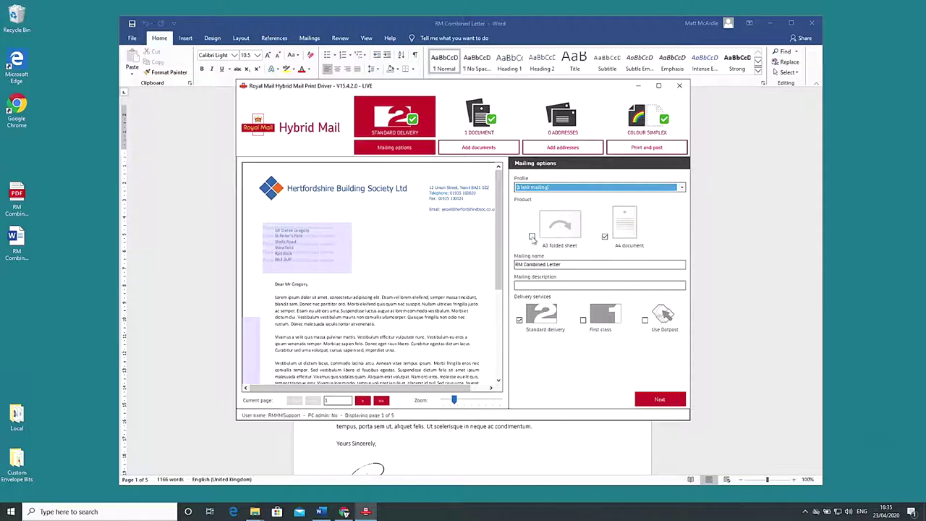
Keep the A4 document product and blank profile, and review the mailing name 'RM Combined Letter'.
click(532, 236)
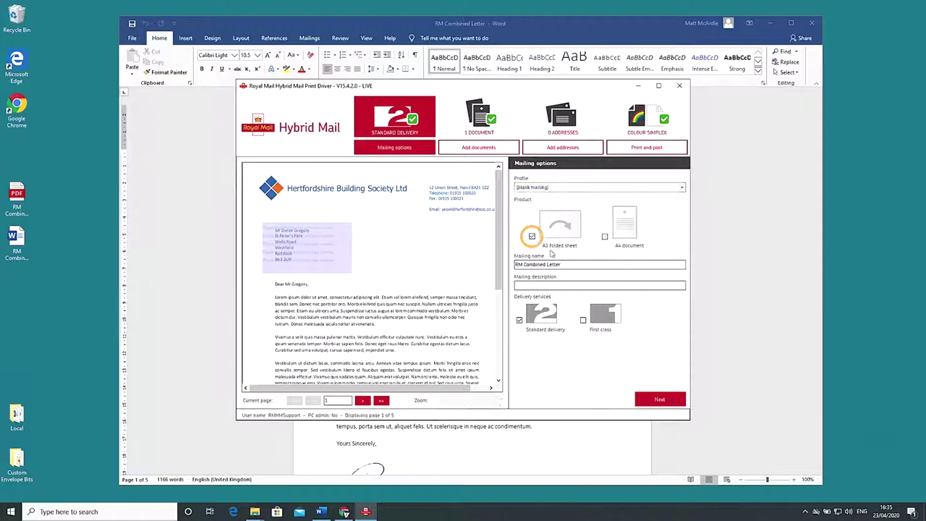
click(605, 237)
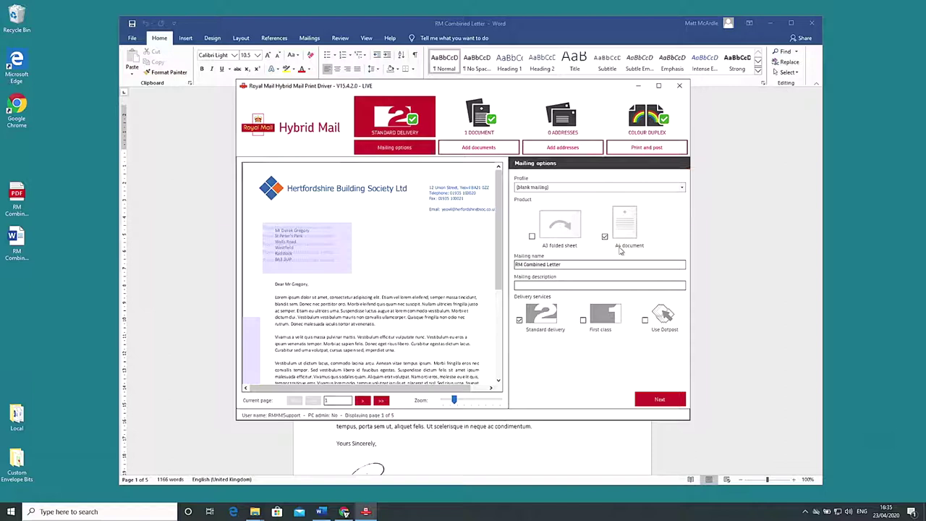
click(681, 187)
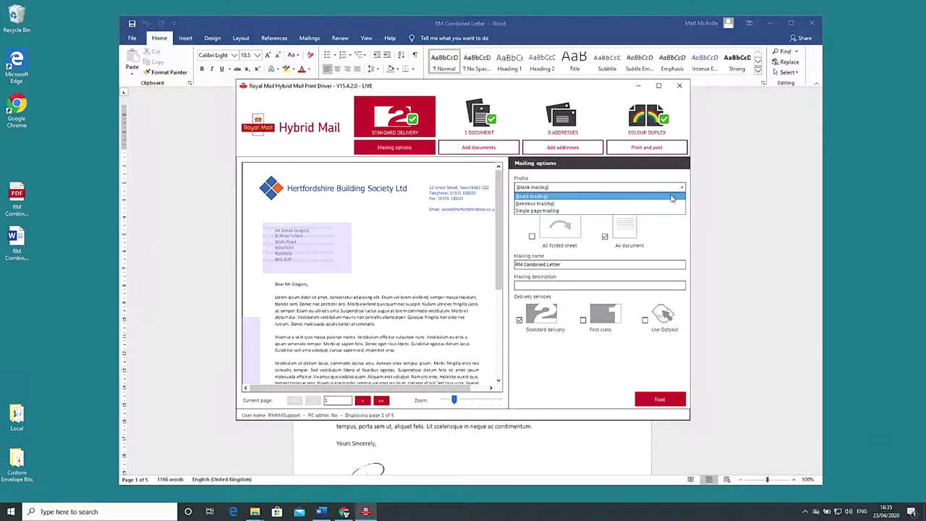
click(681, 188)
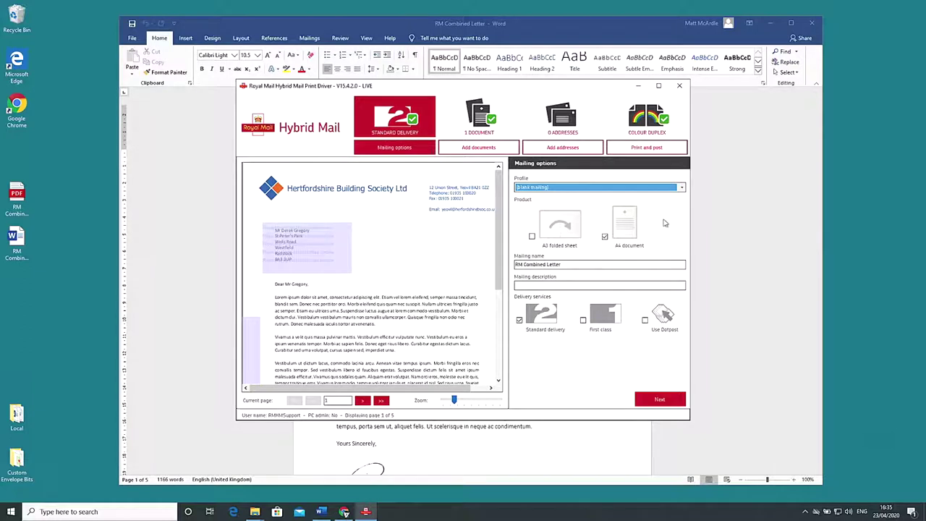
click(596, 264)
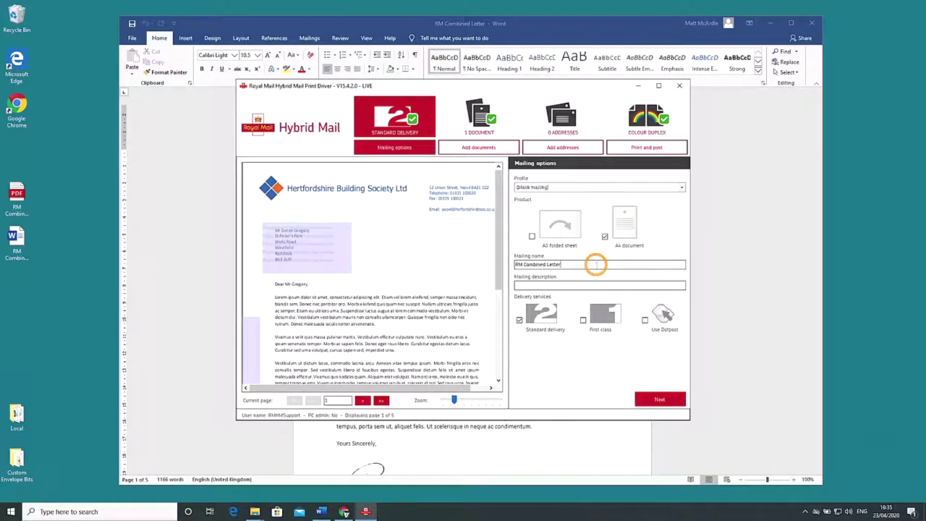
drag(596, 265, 517, 265)
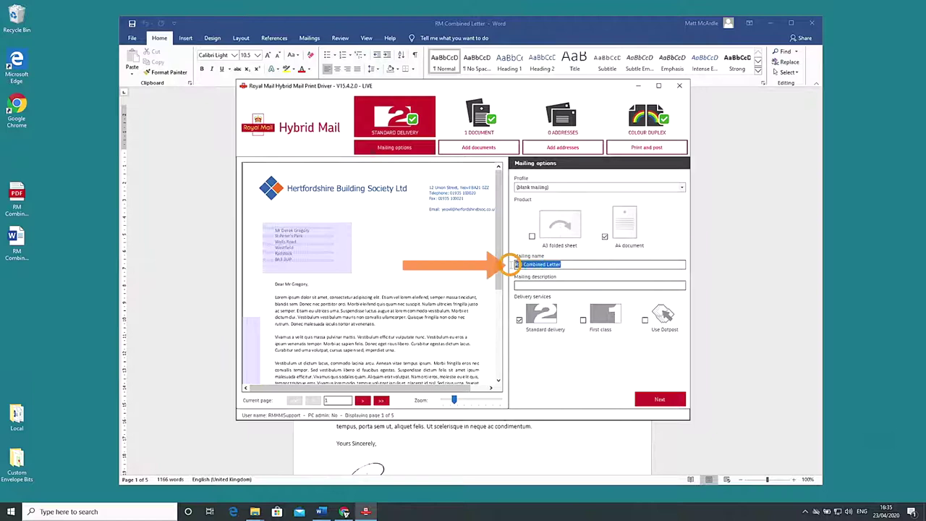
click(570, 265)
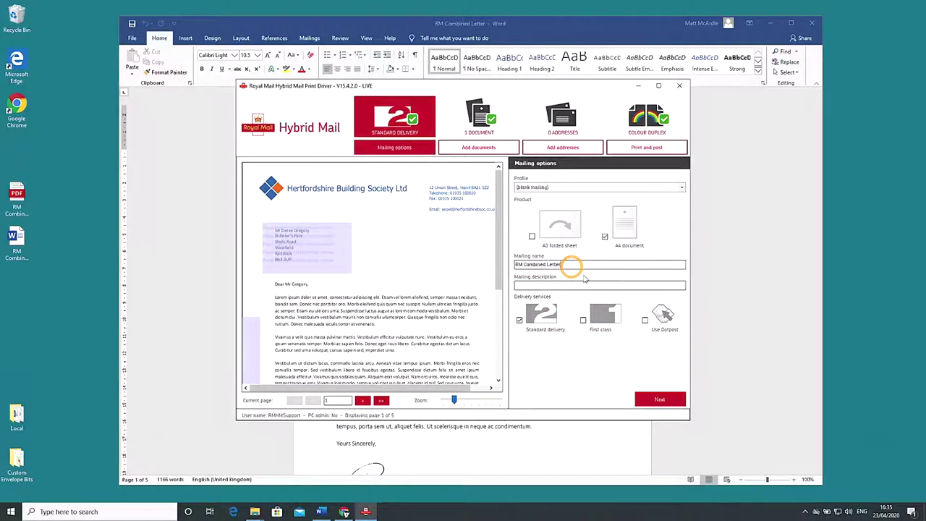
Enter 'Myfirst mailing' as the mailing description.
click(541, 286)
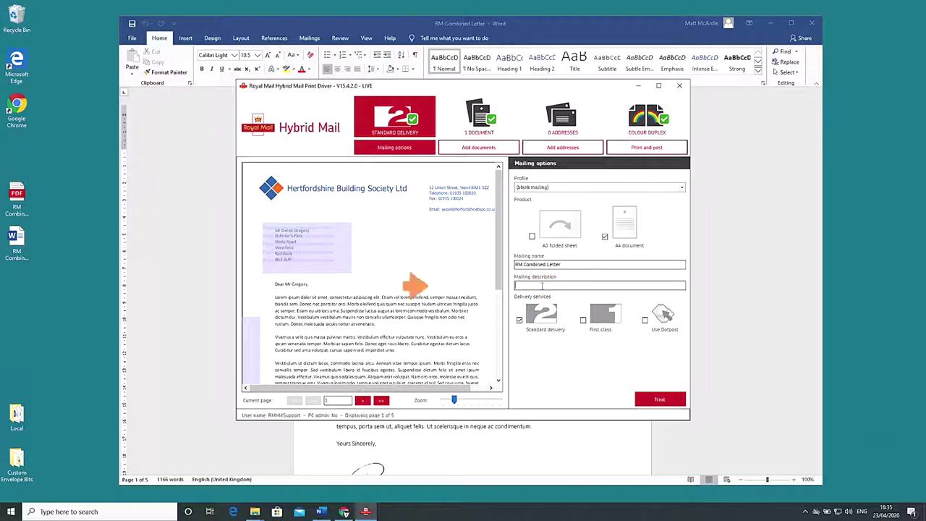
text(My)
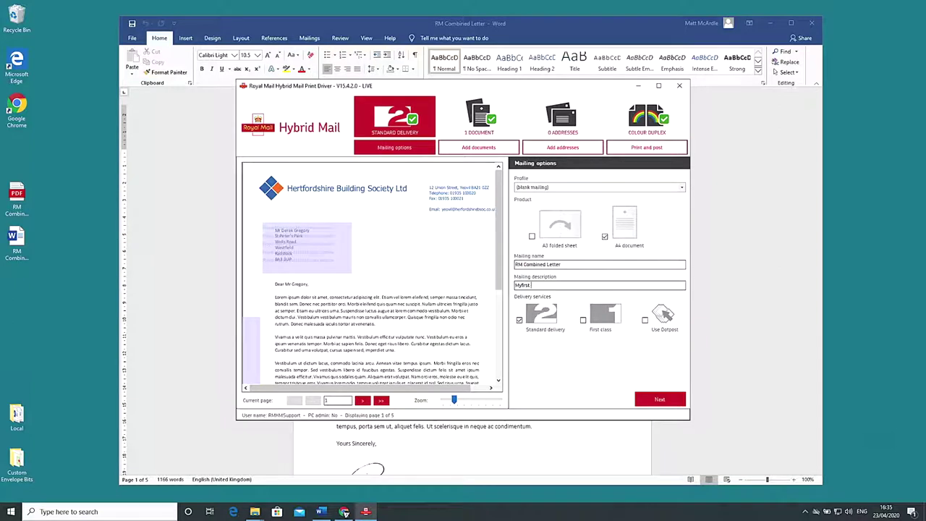
text(first mailing)
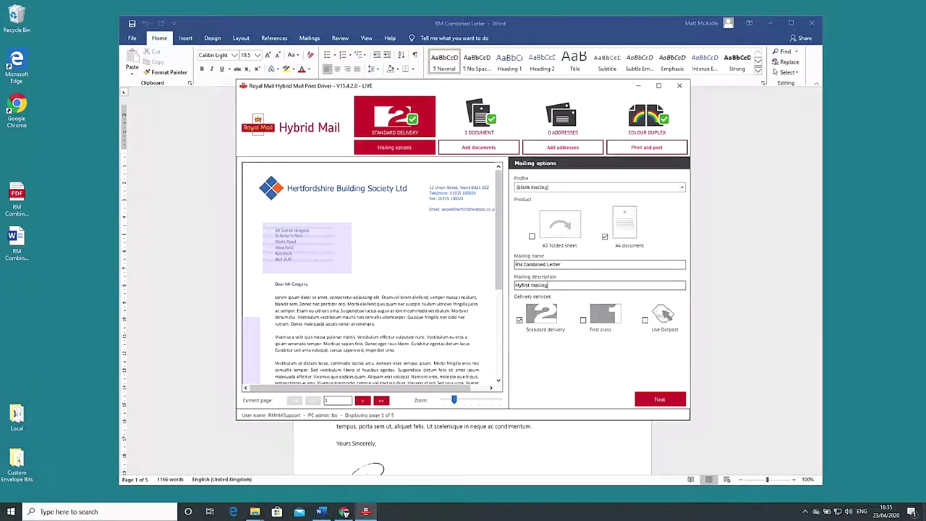
click(518, 285)
Try First class and Dotpost delivery, then return to Standard delivery.
click(583, 320)
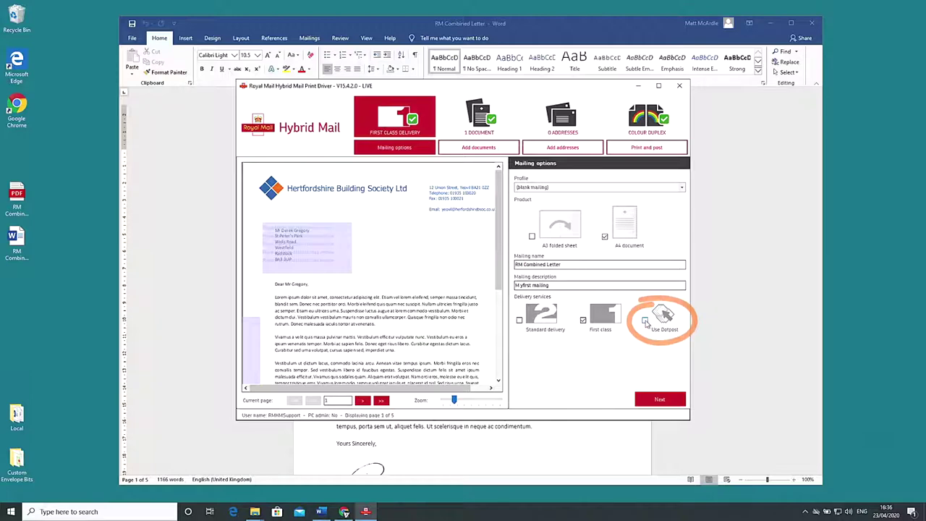
click(645, 320)
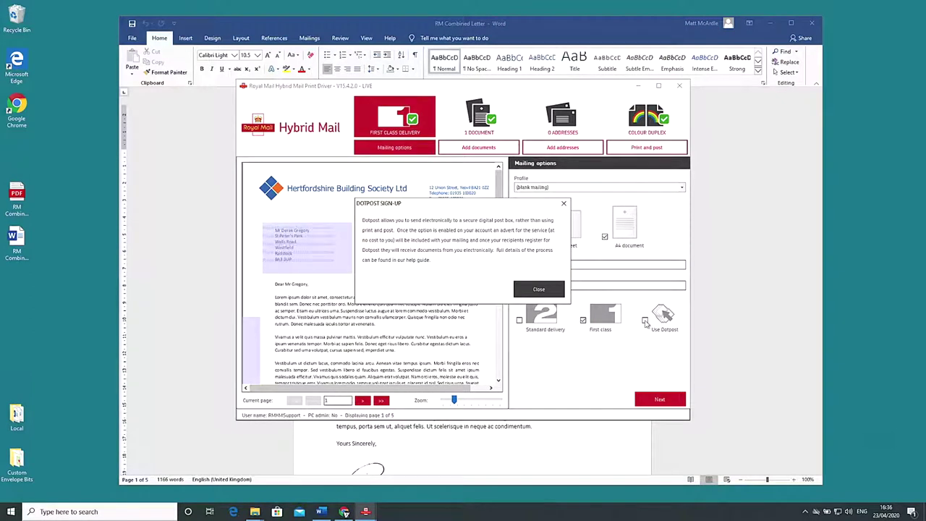
click(554, 289)
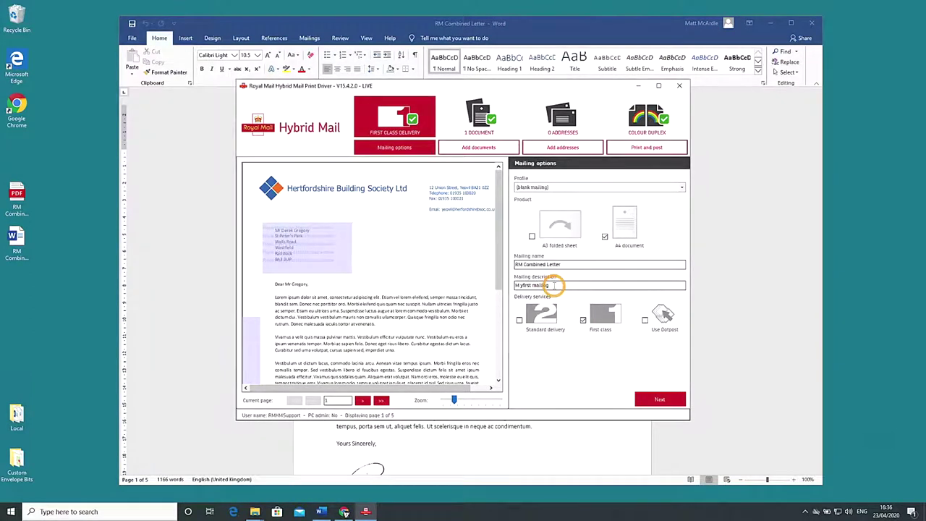
click(520, 320)
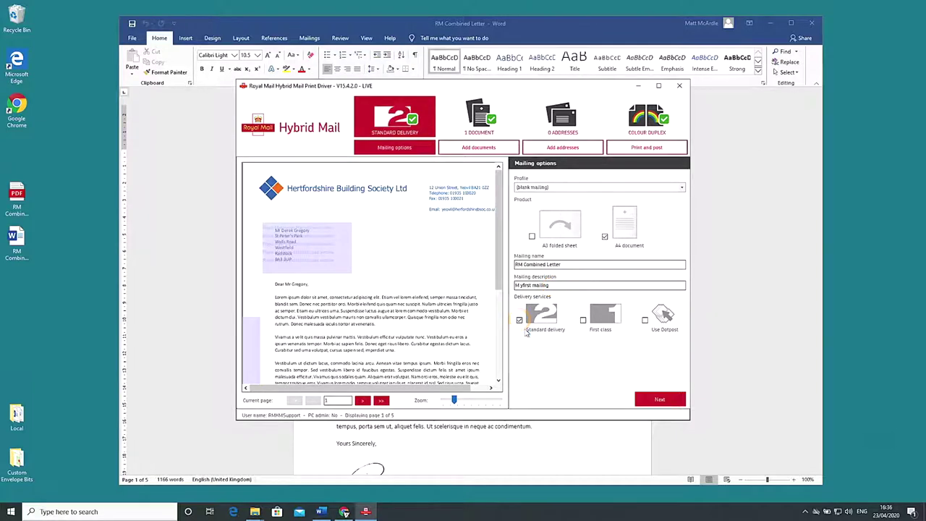
Confirm the mailing options and continue to the Edit A4 document step.
click(656, 399)
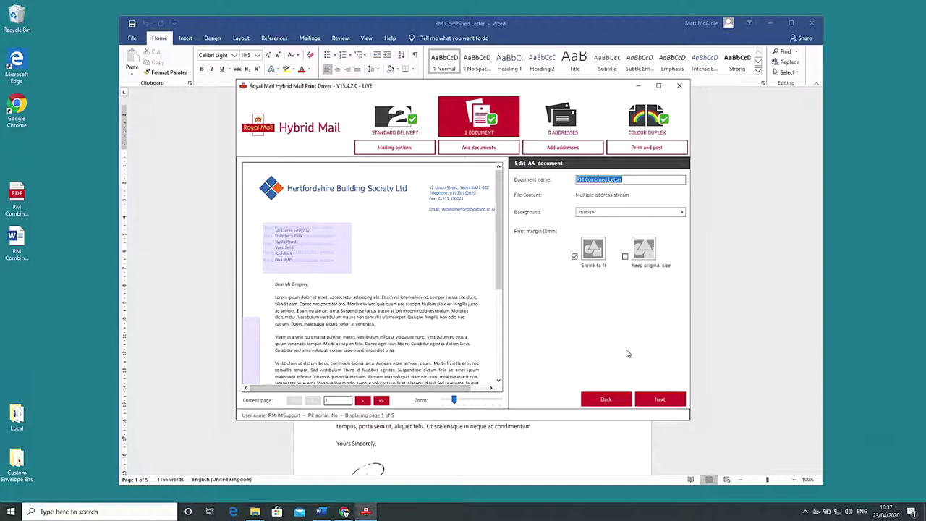
Review the single RM Combined Letter document, then proceed to the addresses step.
click(647, 400)
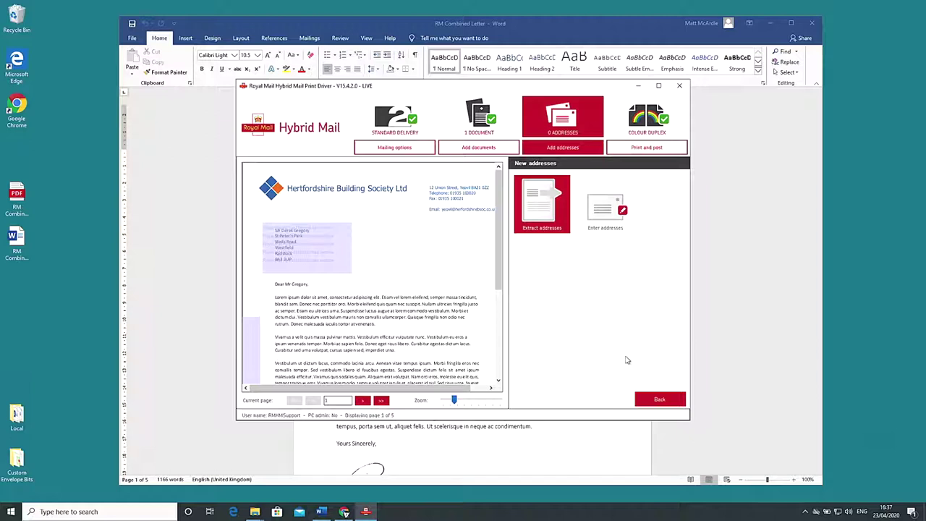
click(499, 151)
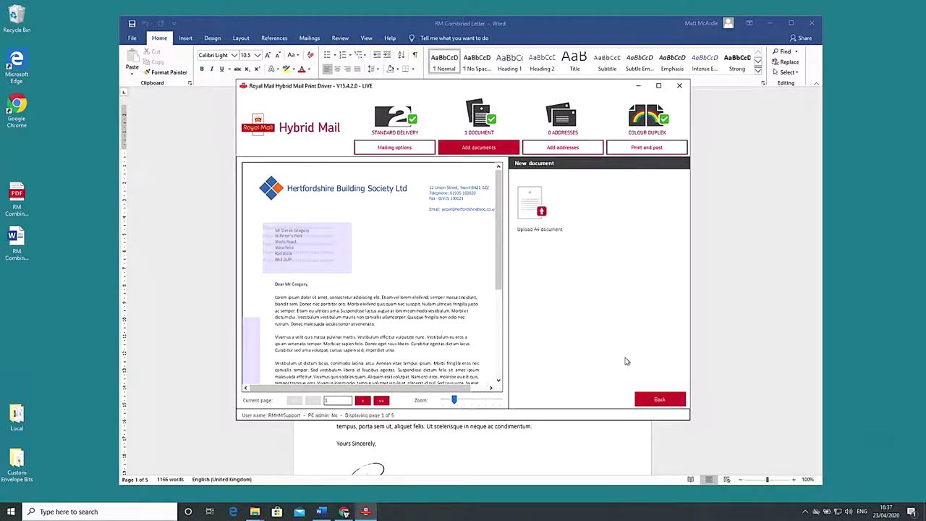
click(658, 400)
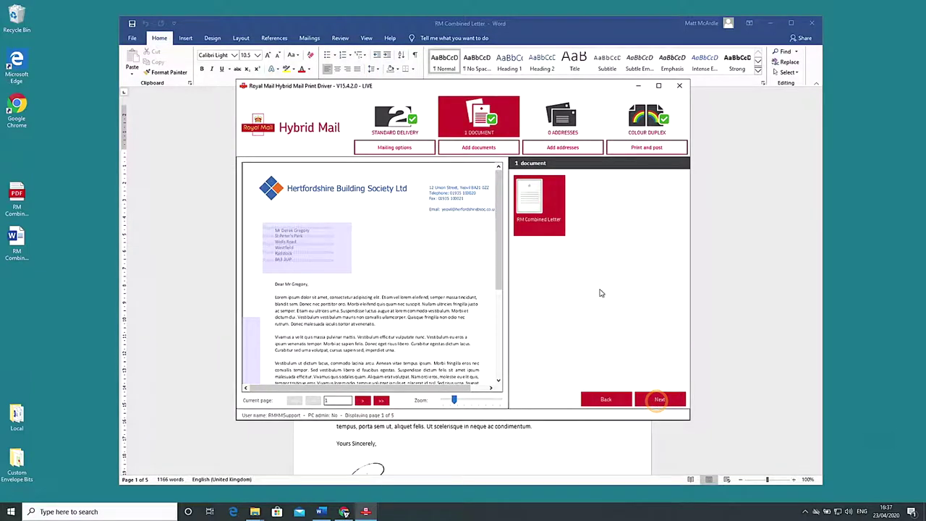
click(657, 404)
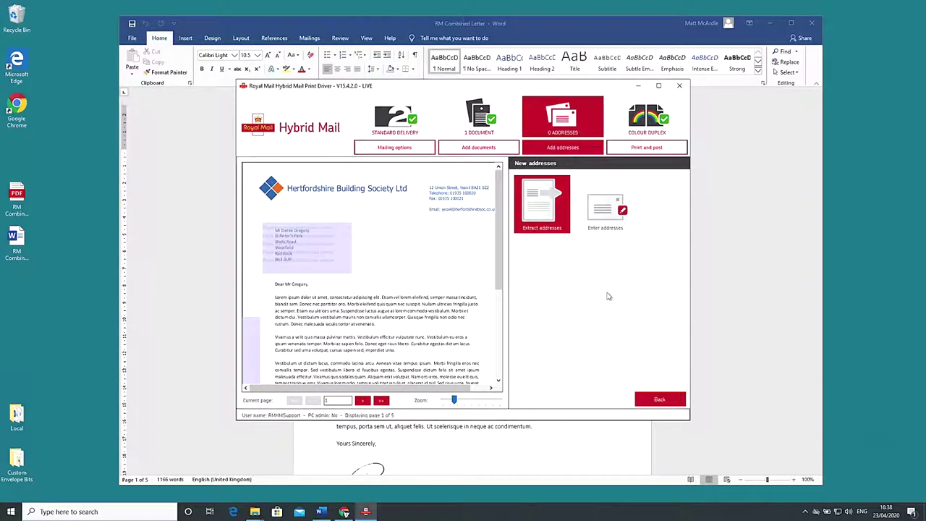
Choose to extract addresses from the letter and dismiss both help tips.
click(547, 216)
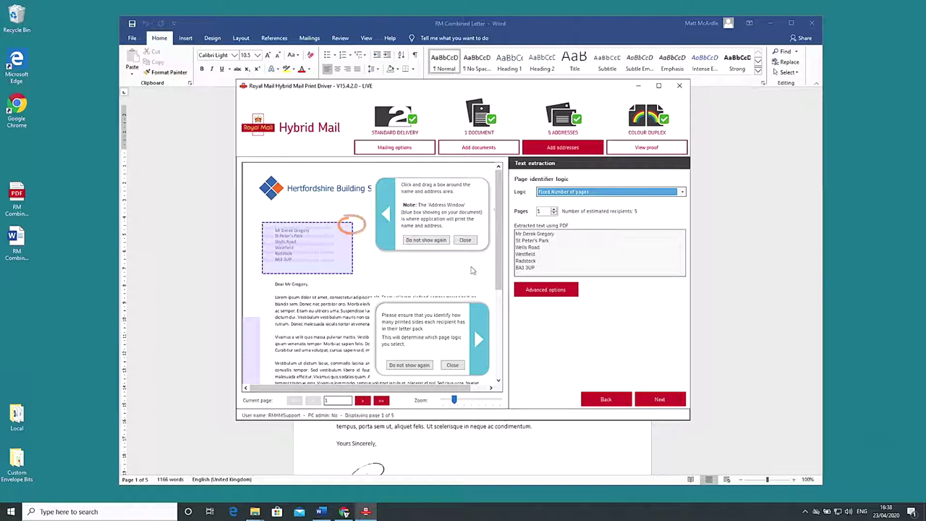
click(465, 239)
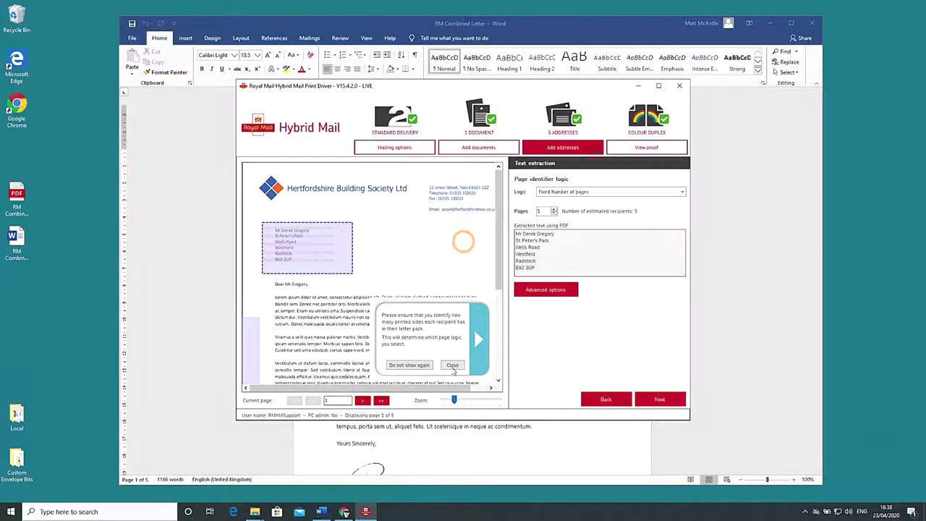
click(452, 365)
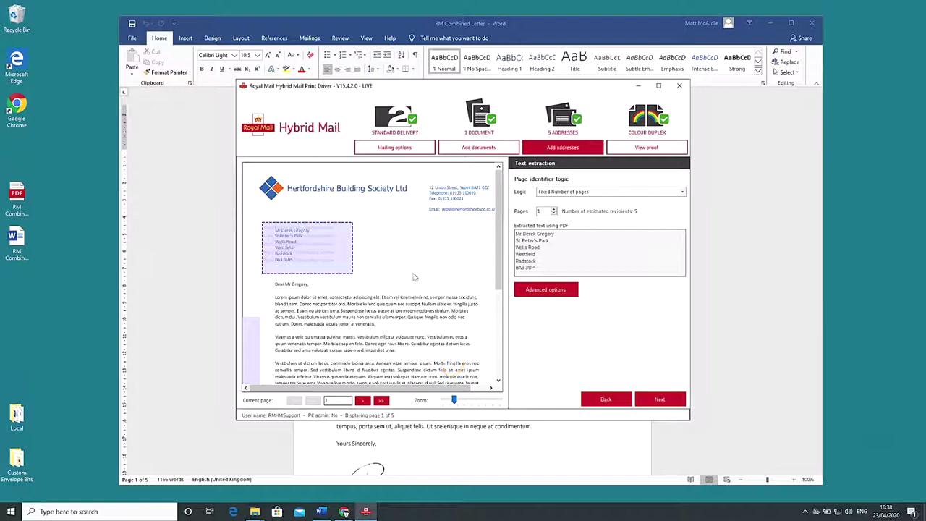
mouse_move(497, 281)
mouse_down()
mouse_move(500, 327)
mouse_move(496, 268)
mouse_up()
drag(373, 228, 450, 284)
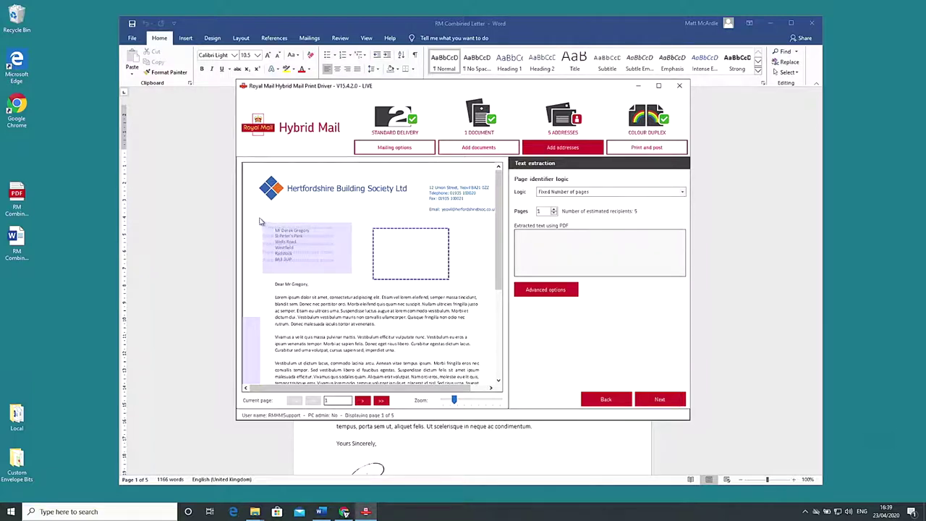
drag(259, 217, 358, 280)
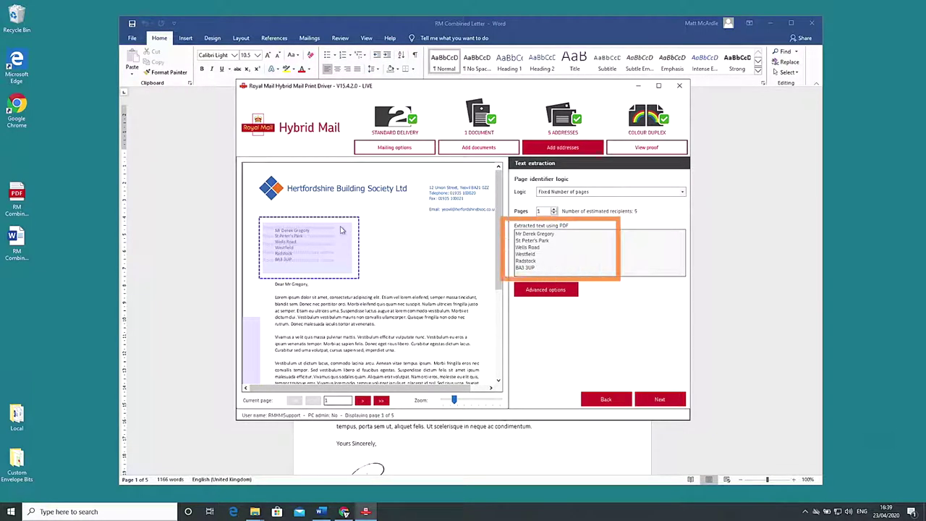
mouse_move(256, 223)
mouse_down()
mouse_move(339, 241)
mouse_move(334, 248)
mouse_up()
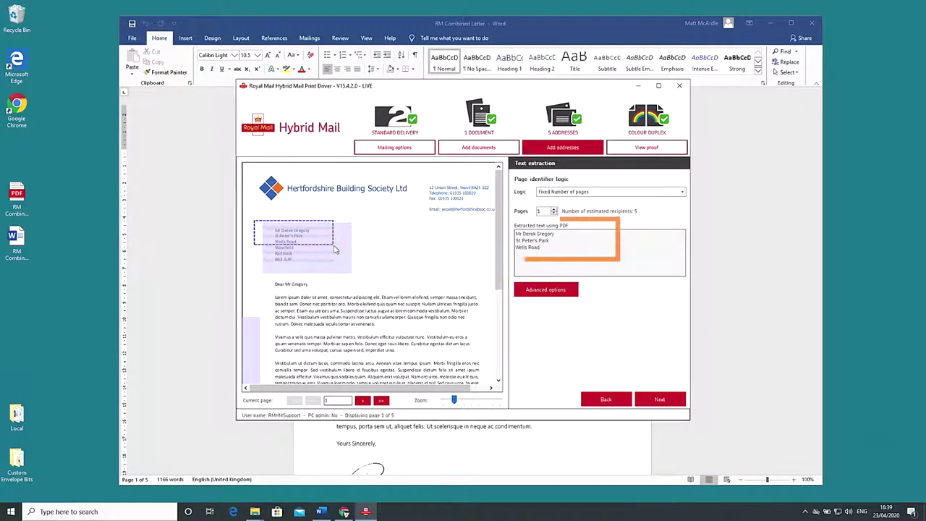
drag(257, 248, 319, 269)
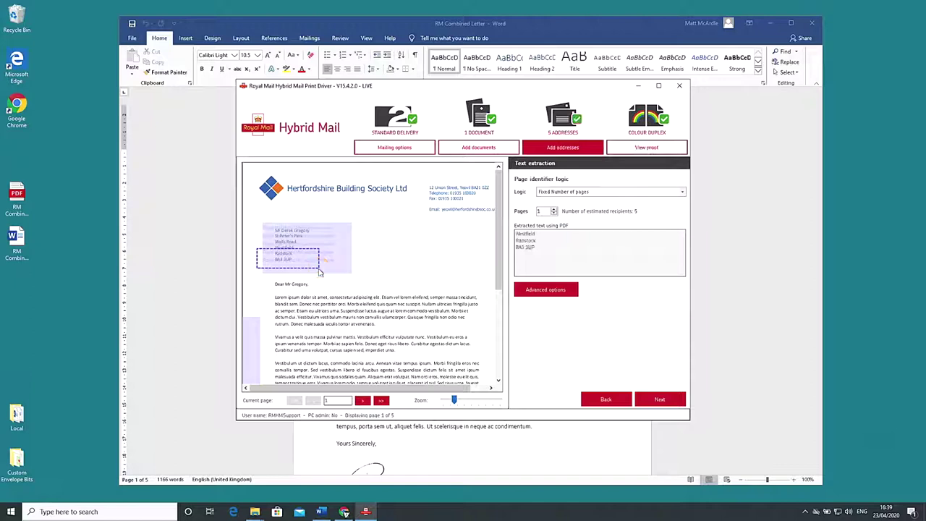
click(264, 226)
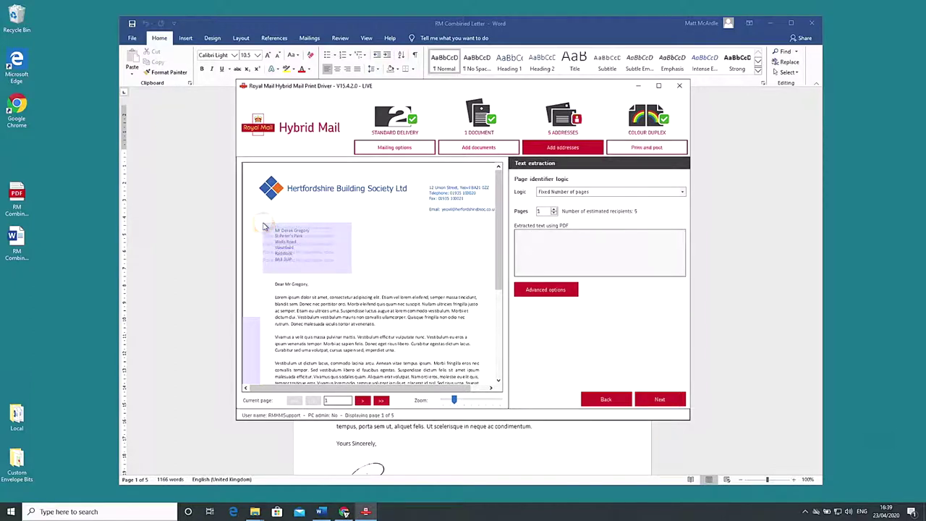
drag(264, 223, 351, 273)
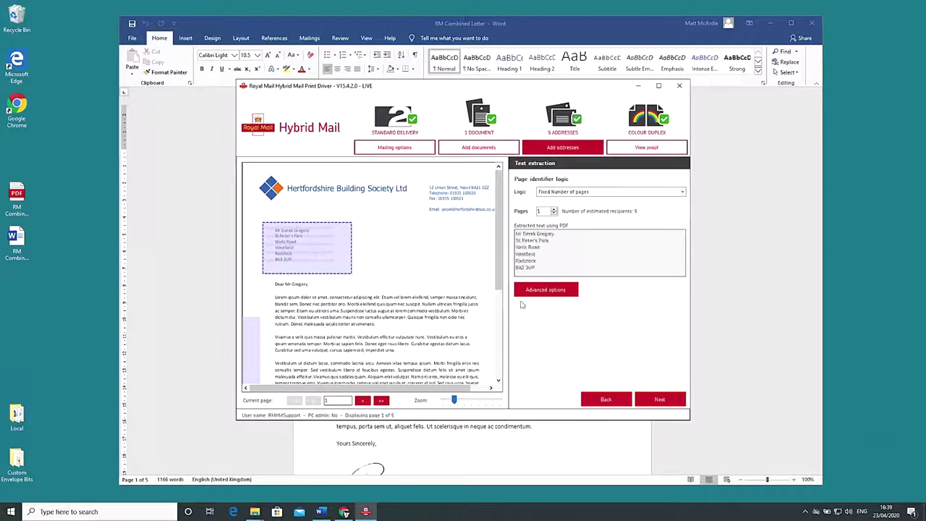
Keep Fixed Number of pages as the page logic and continue to the five recipients.
click(556, 291)
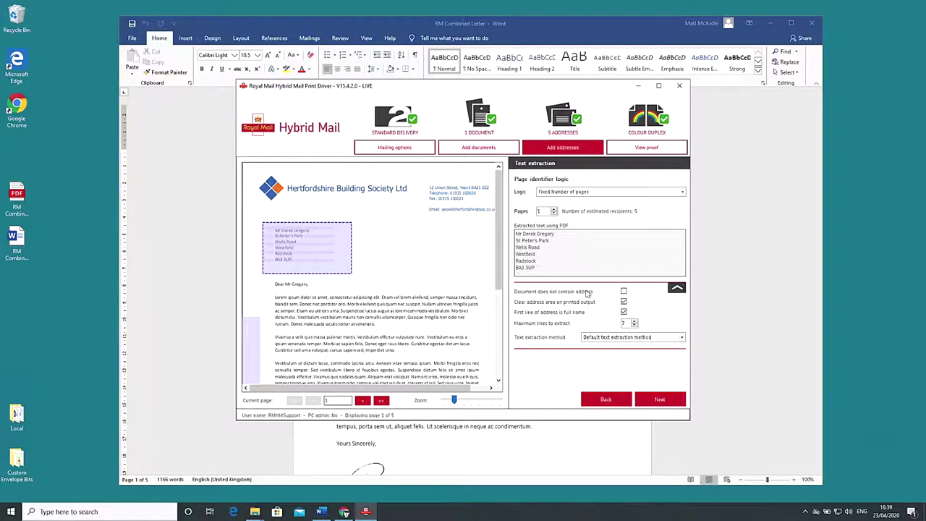
click(676, 290)
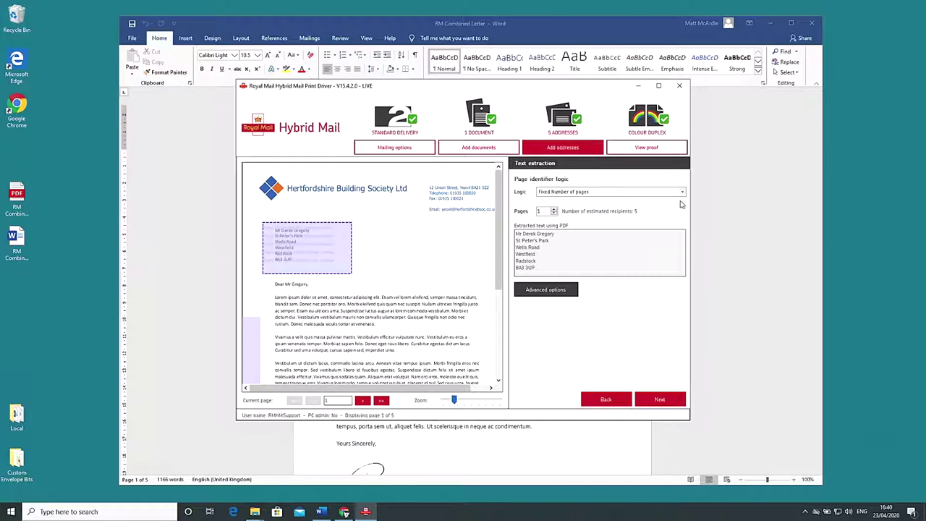
click(682, 192)
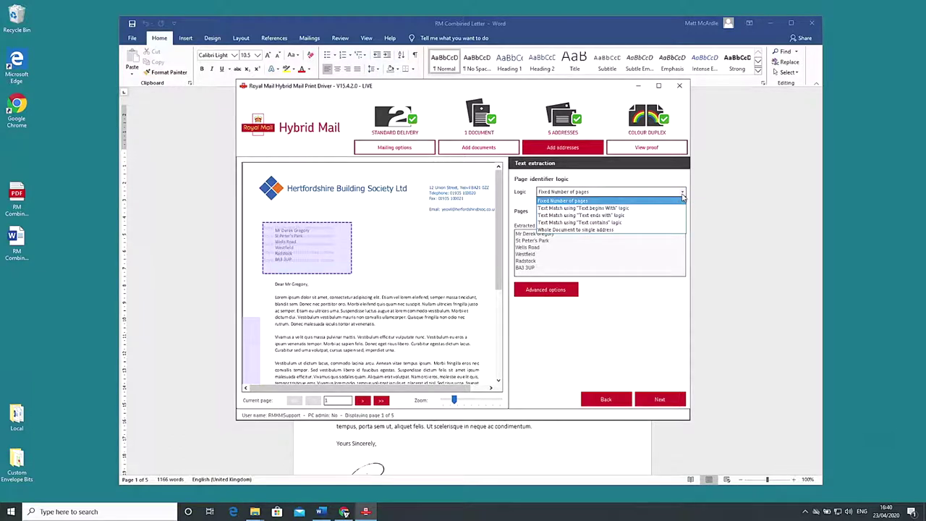
click(682, 193)
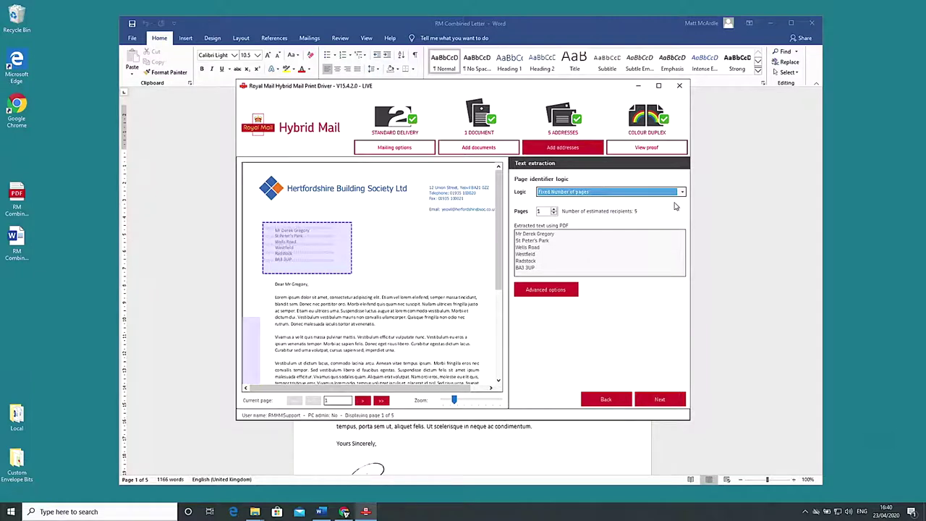
click(658, 399)
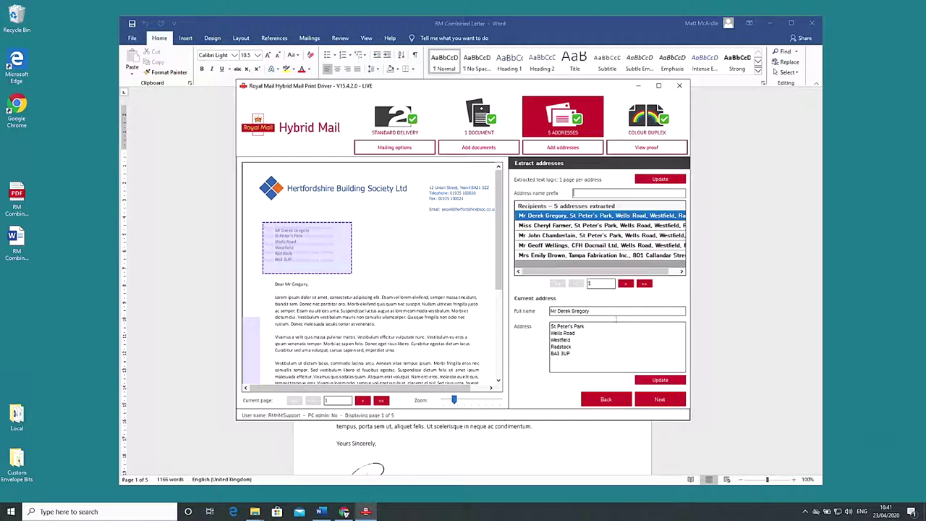
Review the names and addresses of recipients two through five, then continue to print and post options.
click(548, 225)
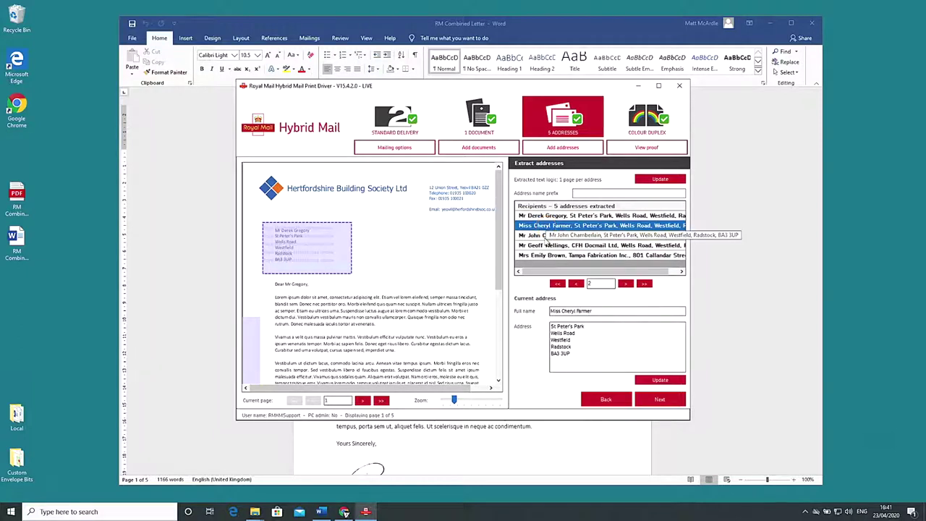
click(544, 235)
click(547, 246)
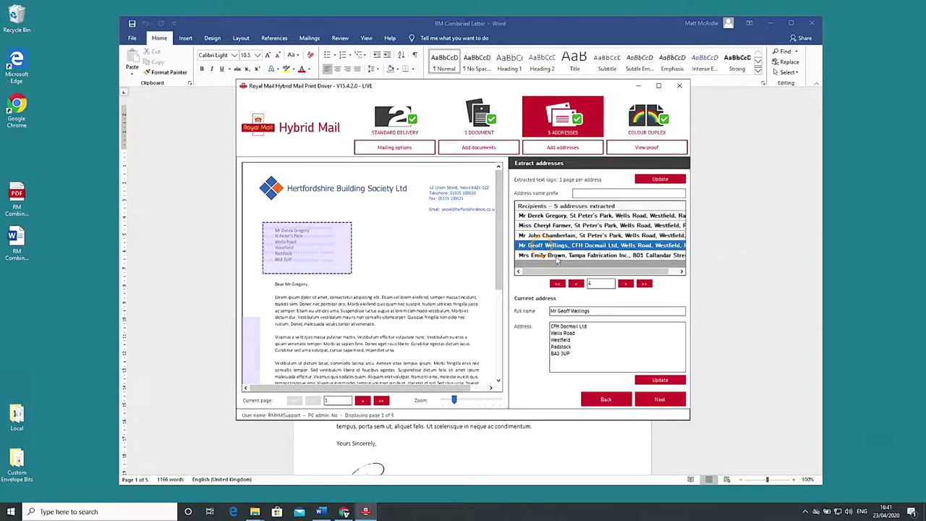
click(556, 255)
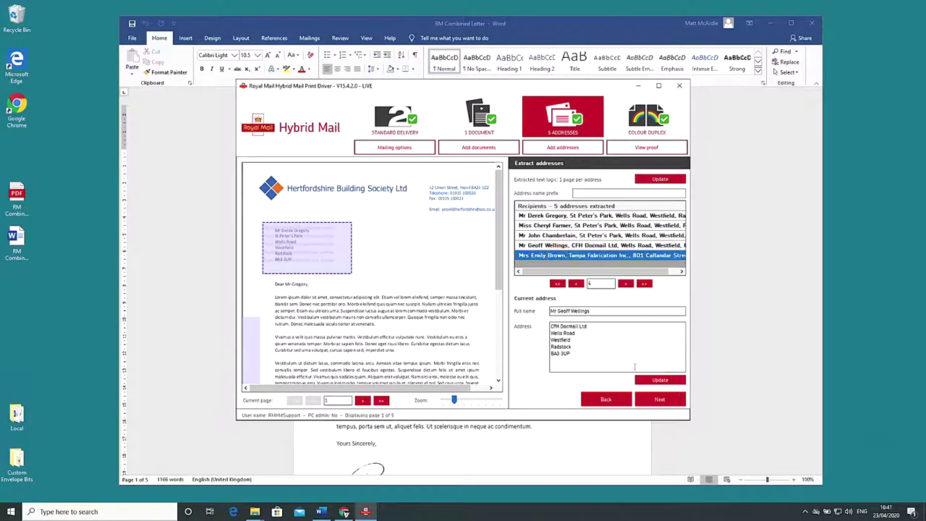
click(660, 401)
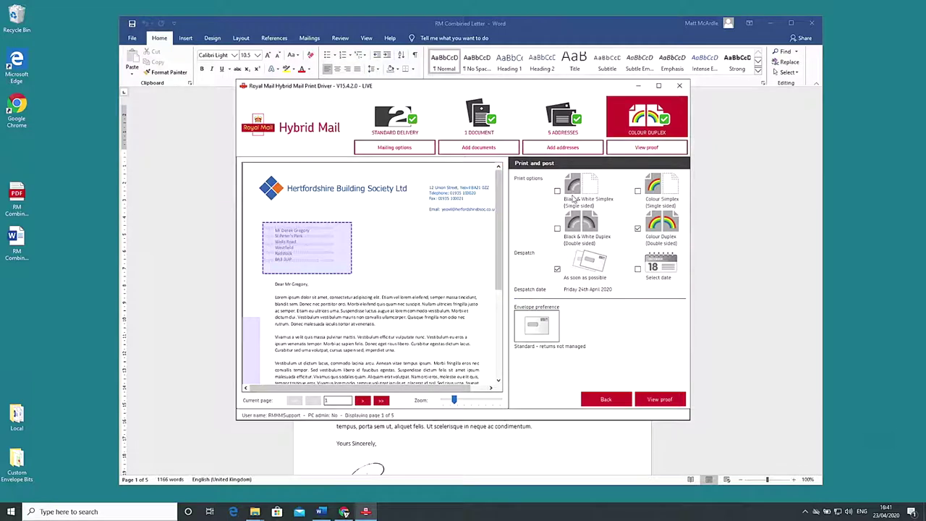
Set printing to Colour Simplex, look at the despatch dates, and keep despatch as soon as possible.
click(557, 191)
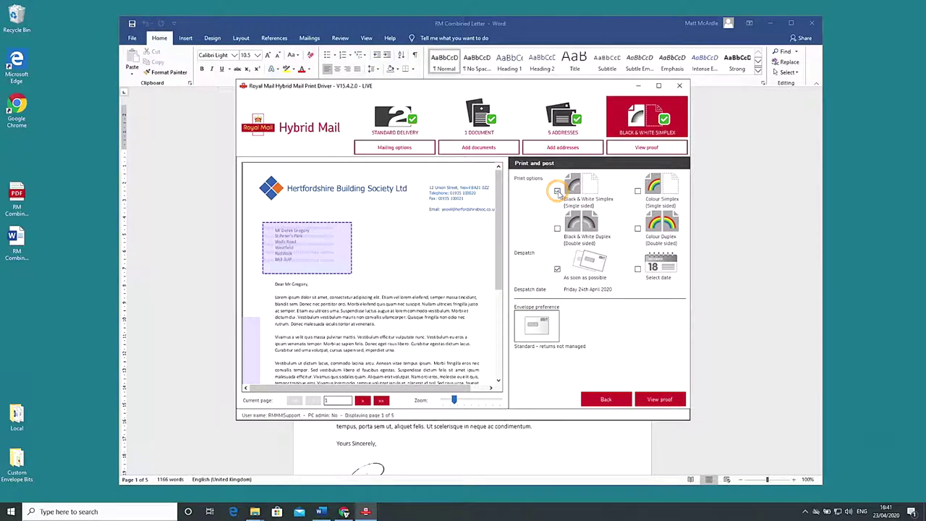
click(638, 193)
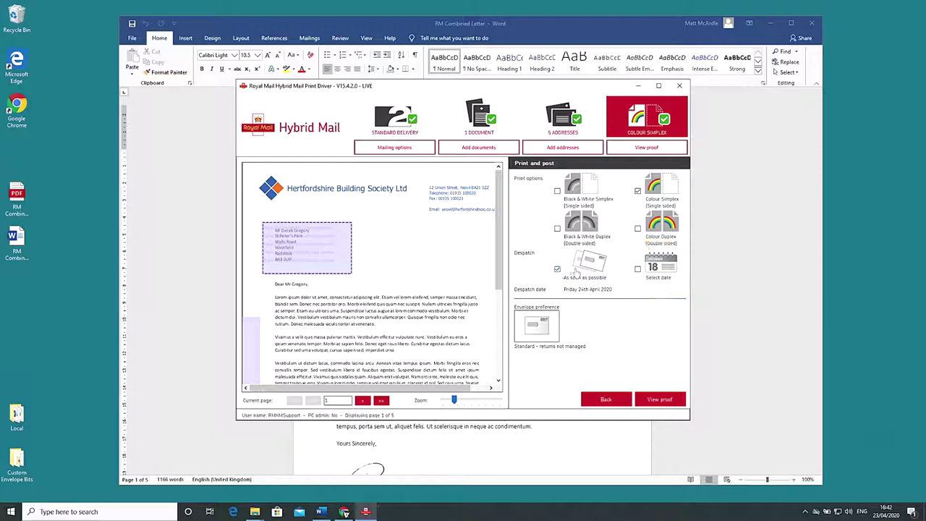
click(638, 268)
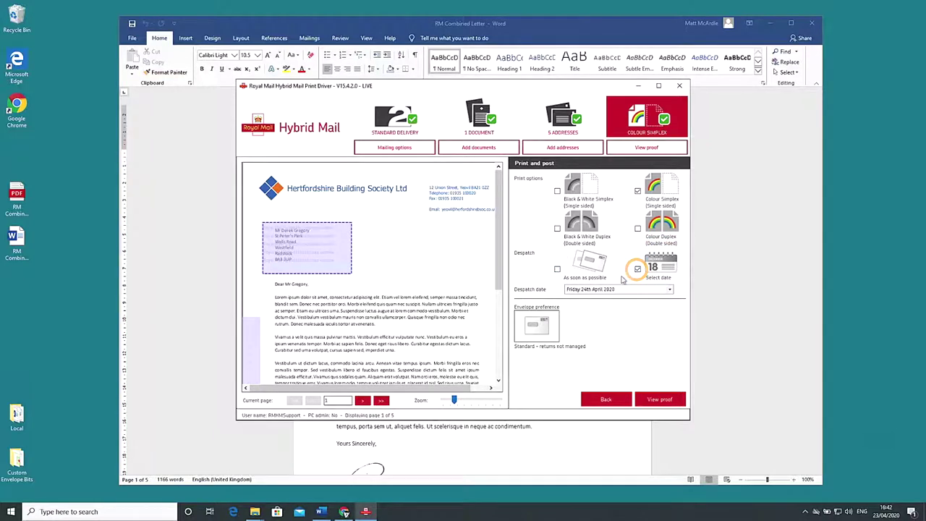
click(670, 289)
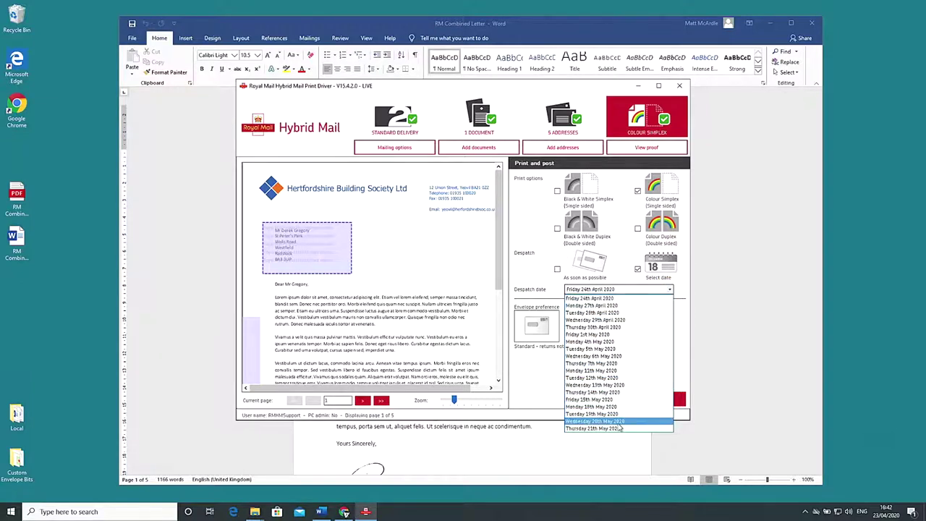
click(668, 289)
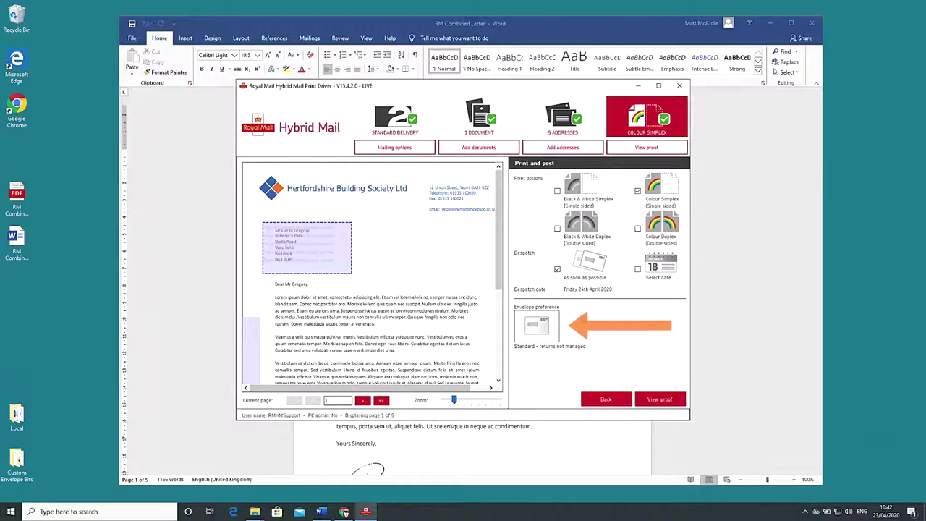
In envelope preferences, try window envelopes and minimum size C4, reset to C5, and browse the returns choices.
click(547, 327)
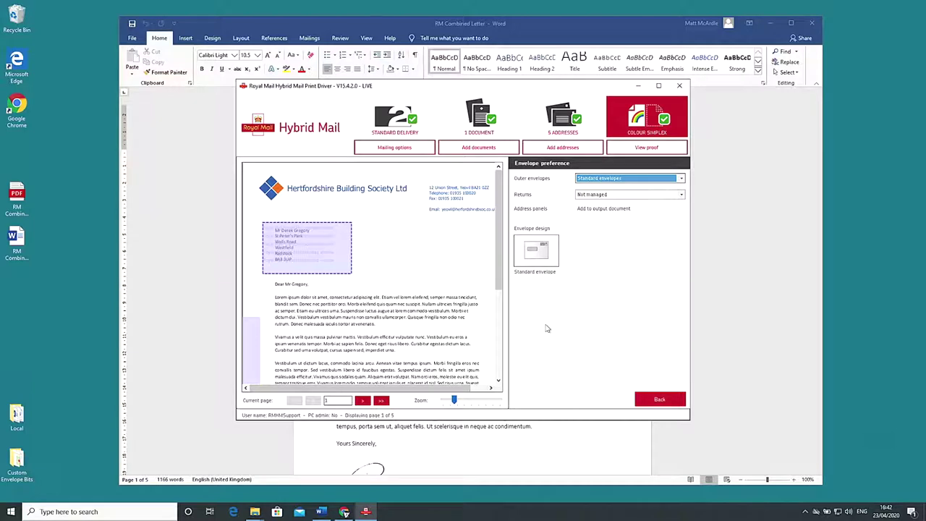
click(681, 178)
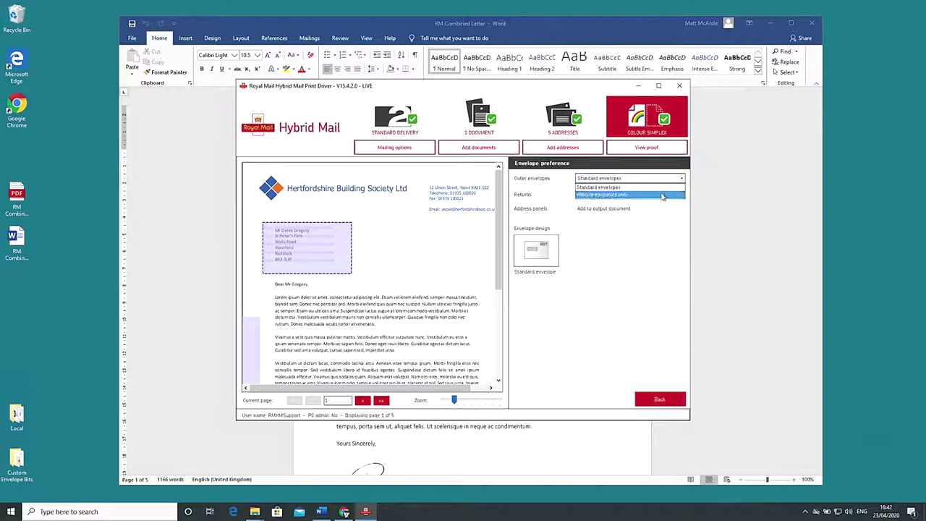
click(663, 195)
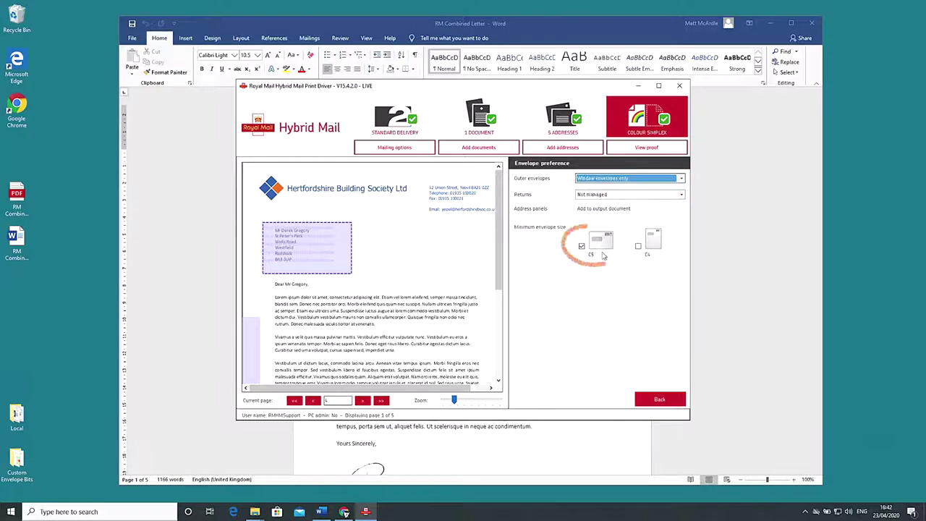
click(638, 246)
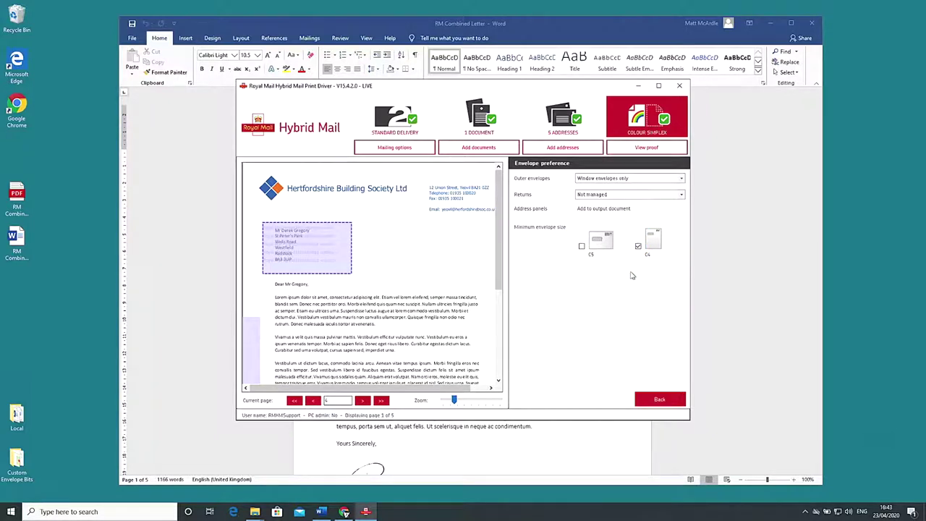
click(582, 247)
click(682, 196)
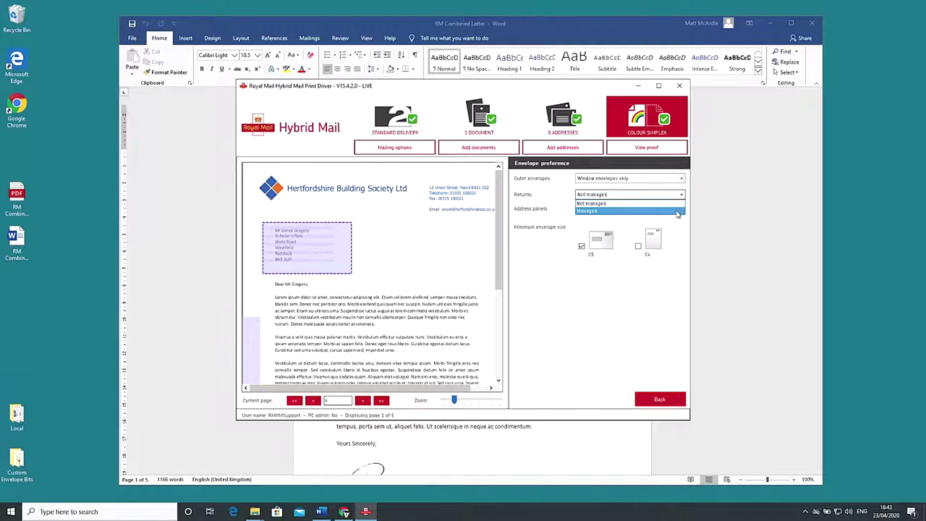
click(676, 210)
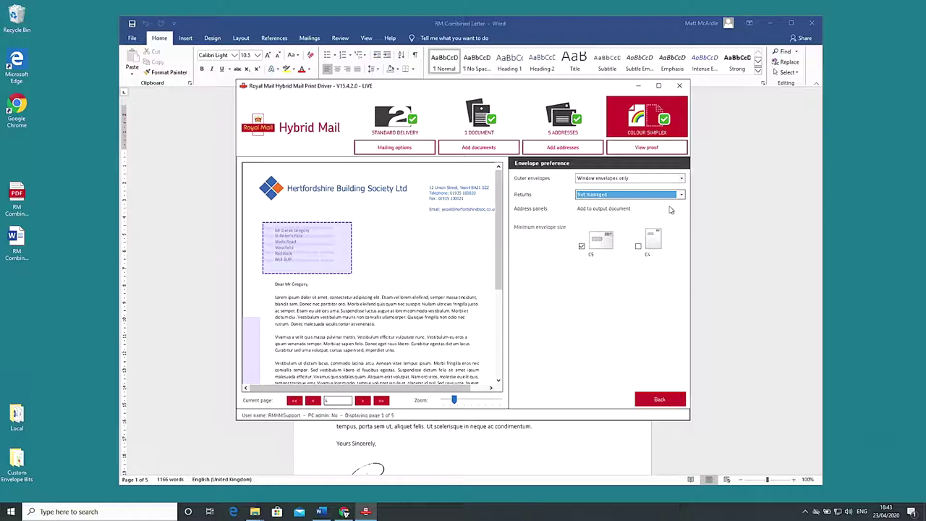
Set outer envelopes to Standard and returns to Not managed, then return to print and post.
click(679, 179)
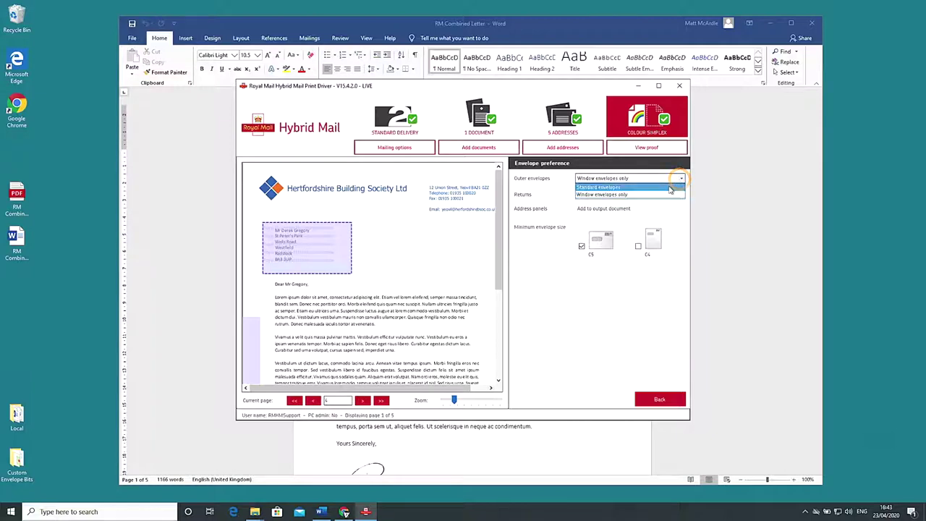
click(671, 187)
click(680, 194)
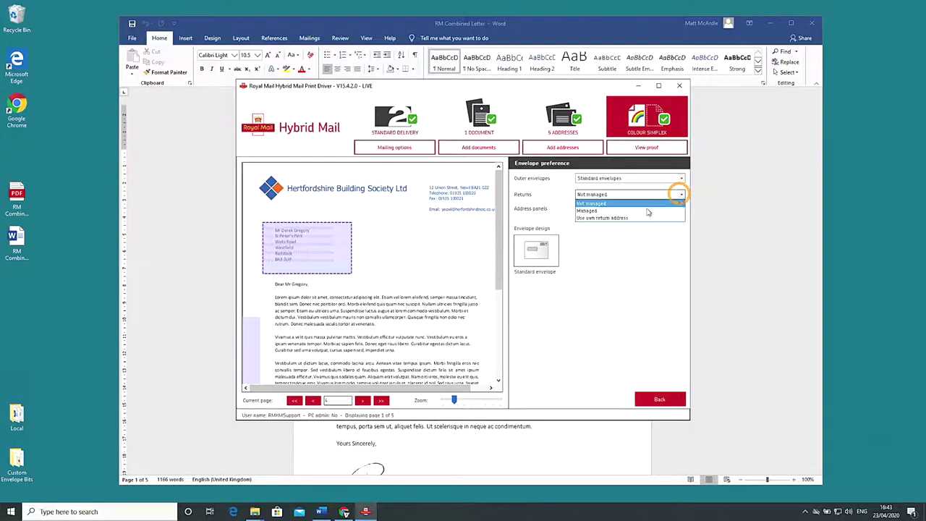
click(621, 217)
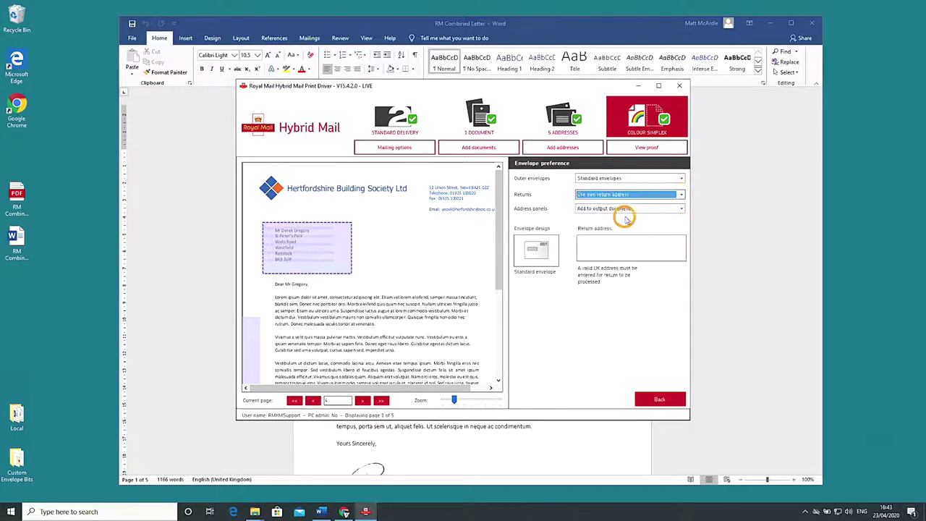
click(682, 197)
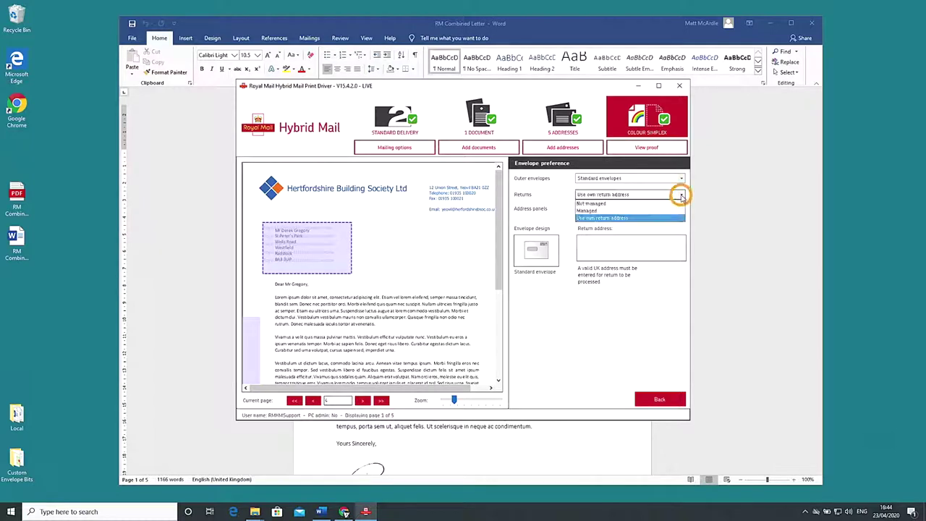
click(640, 206)
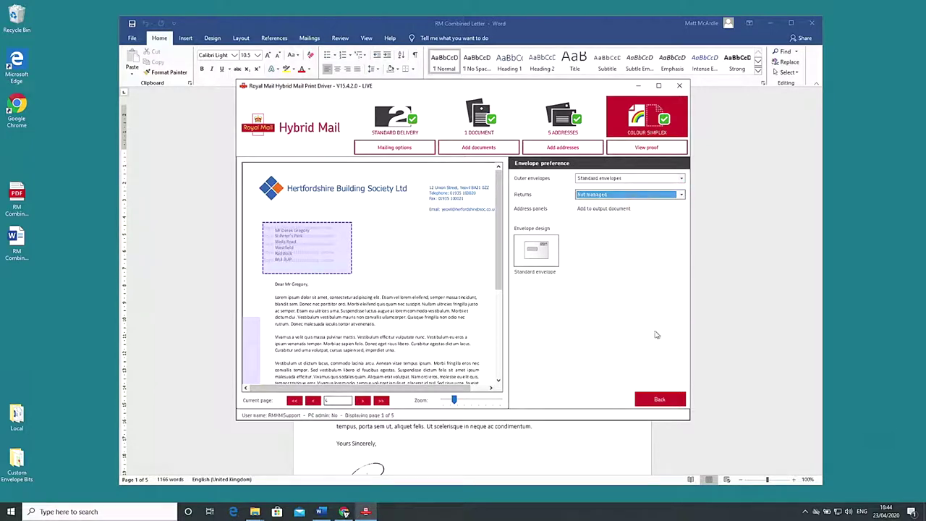
click(673, 402)
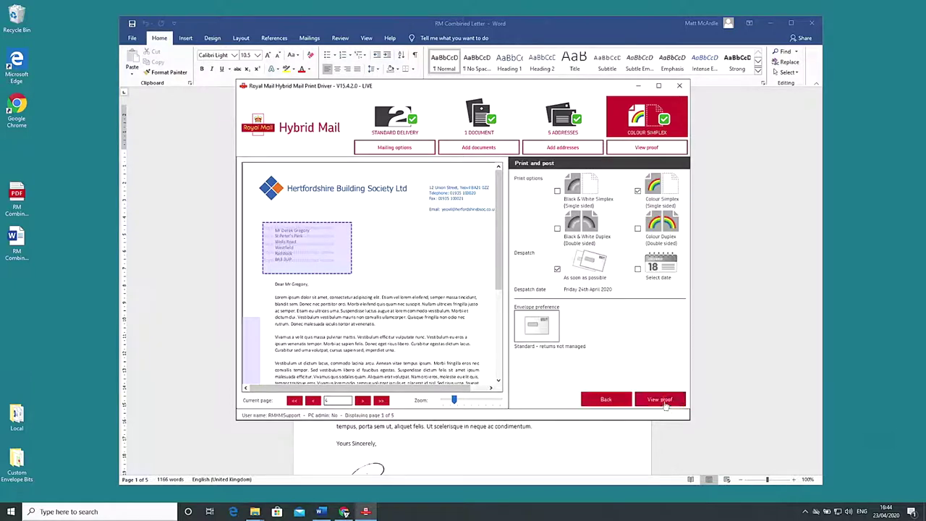
Generate a proof of the five-address mailing and confirm sending it for proofing.
click(660, 399)
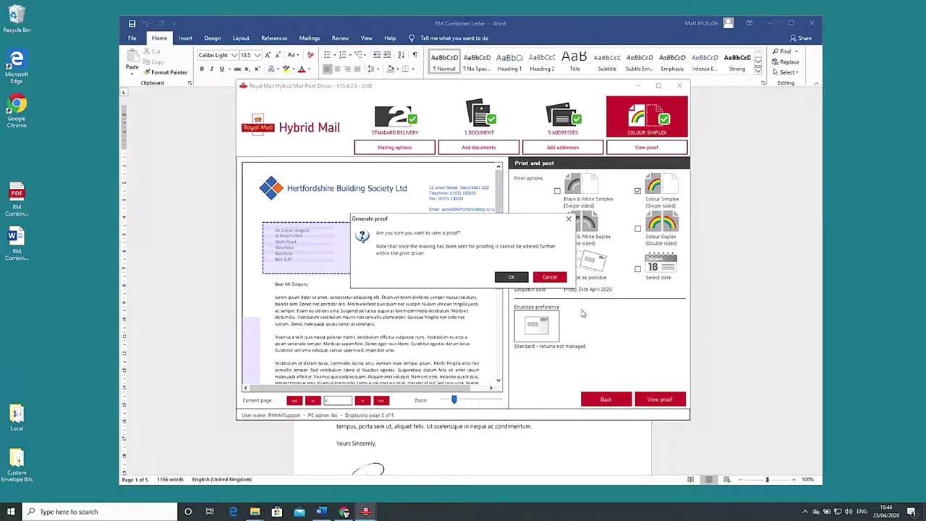
click(514, 275)
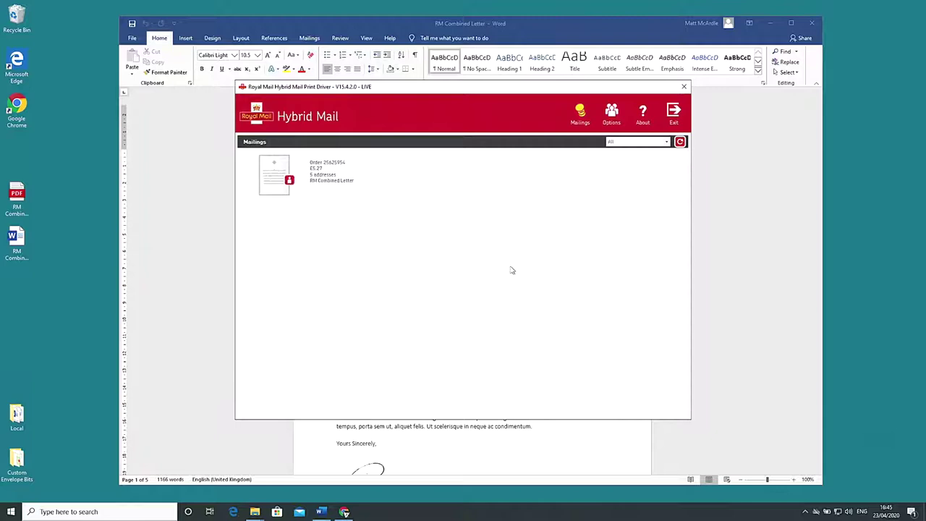
Open the RM Combined Letter mailing awaiting approval to see its envelope proofs and £5.27 total.
mouse_move(274, 186)
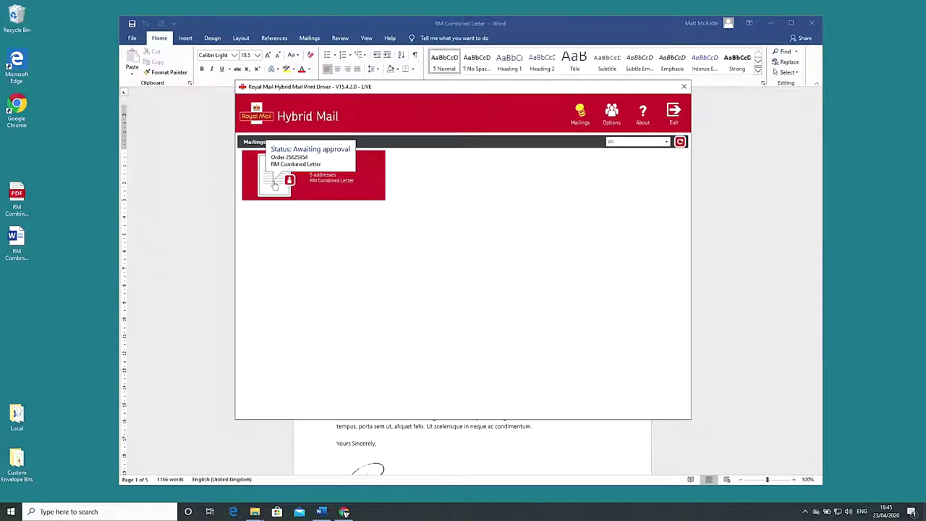
double_click(275, 186)
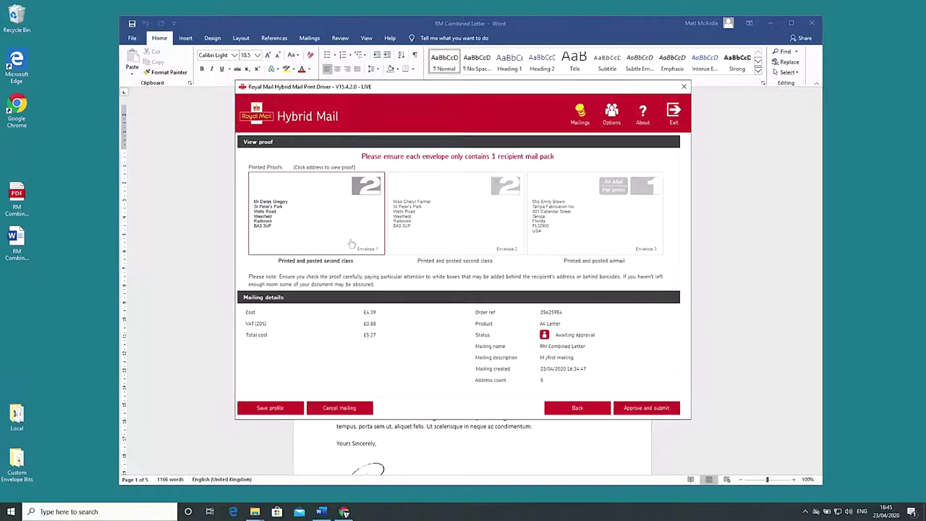
click(351, 241)
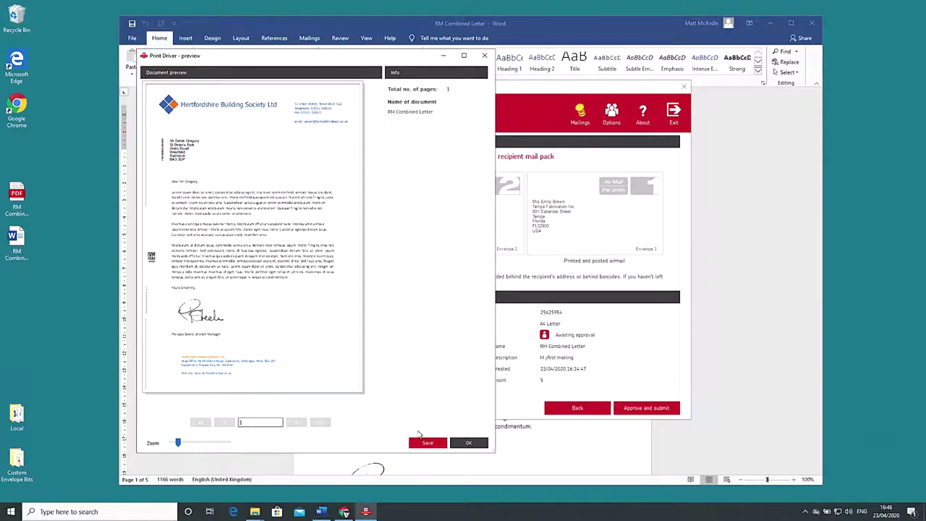
click(428, 443)
click(468, 444)
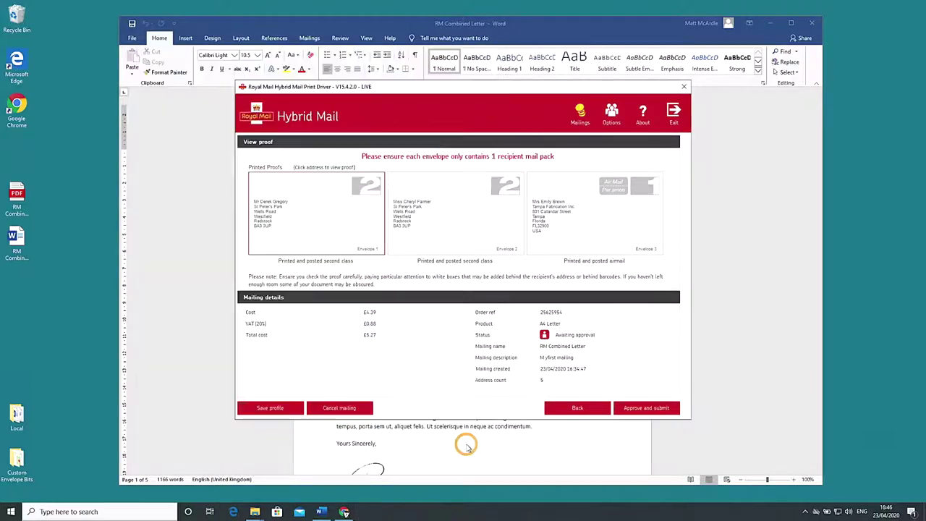
Save the mailing's settings as profile 'Typical Mailing' and check it appears in the Profile list.
click(292, 412)
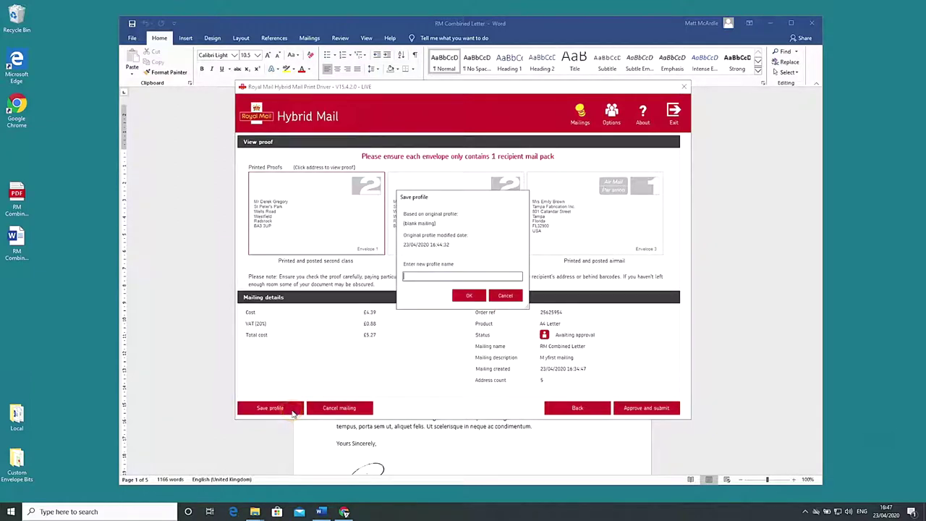
text(Typical Mailing)
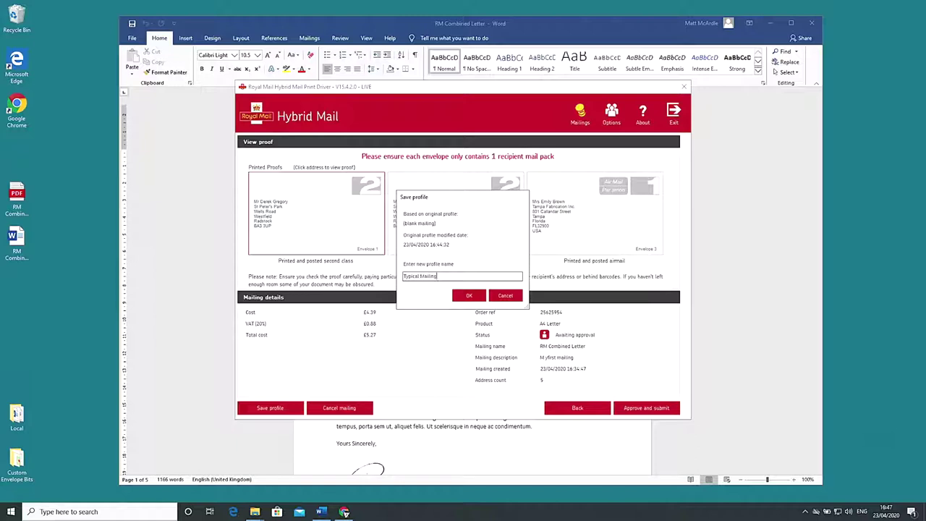
click(468, 296)
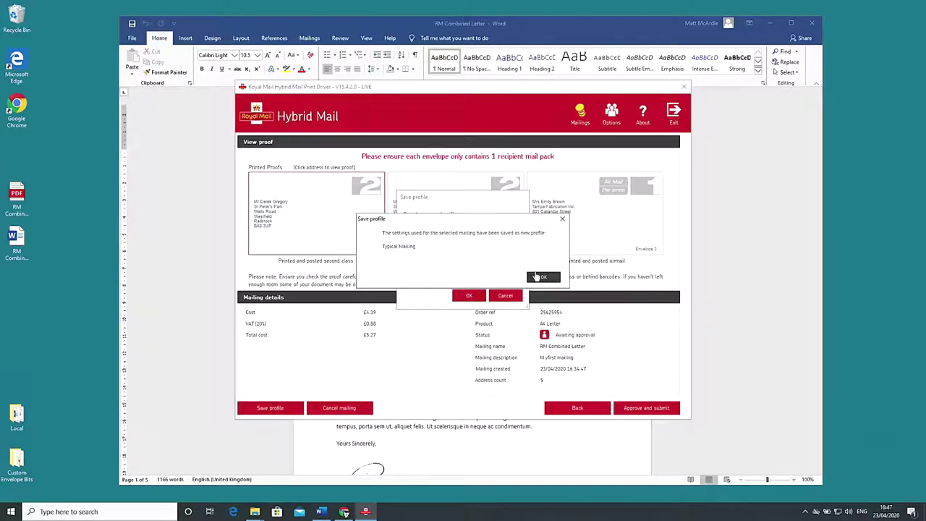
click(537, 277)
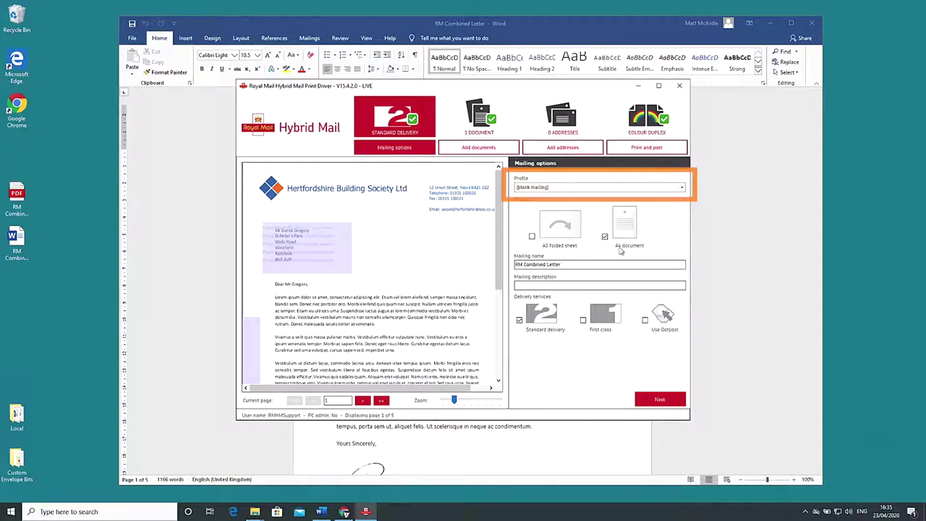
click(681, 188)
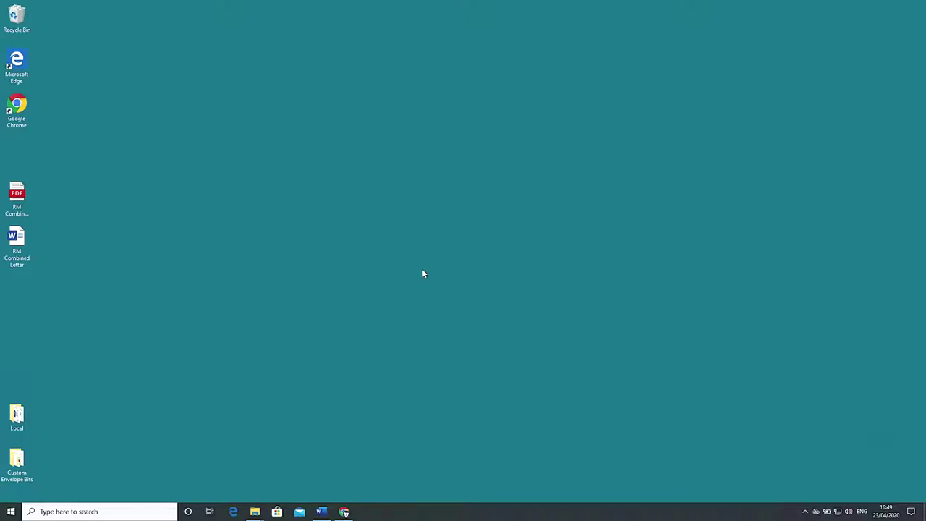
Launch Royal Mail Hybrid Mail Print Driver from the Start menu and open its window from the tray icon.
click(11, 512)
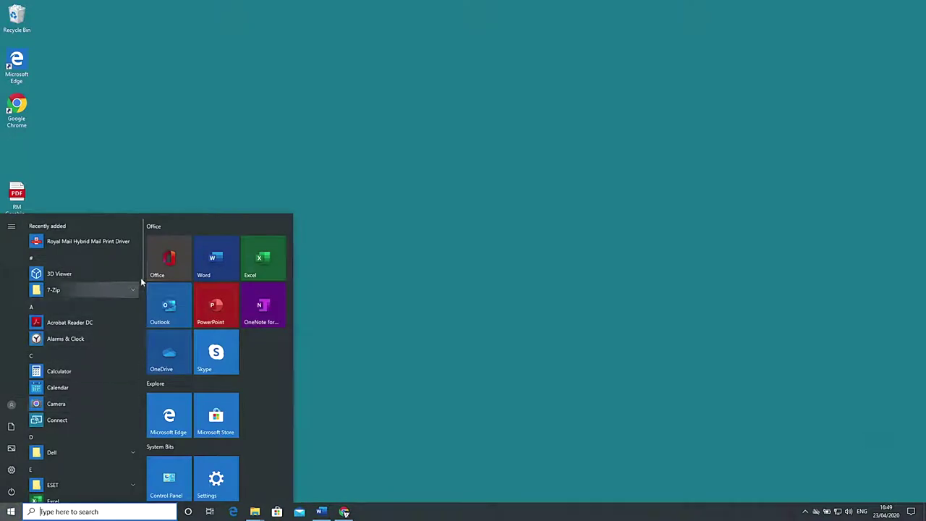
drag(142, 284, 143, 412)
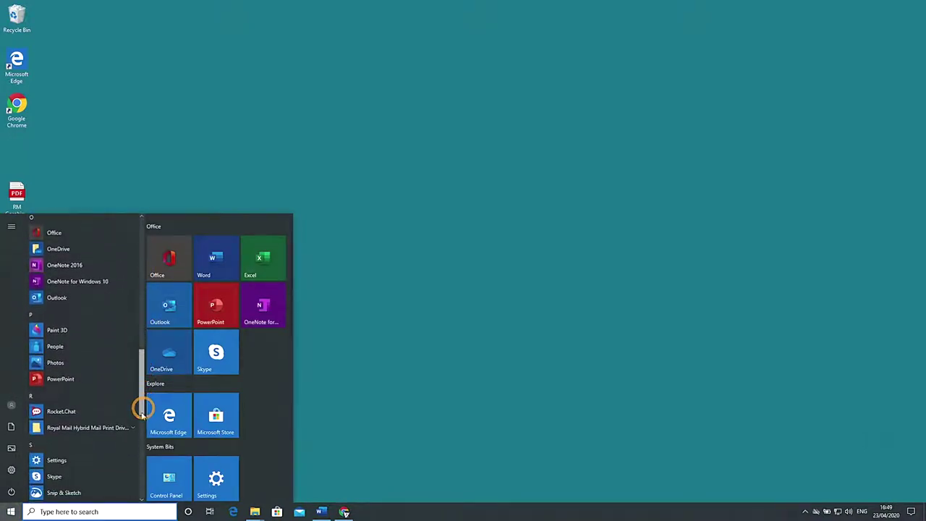
click(102, 428)
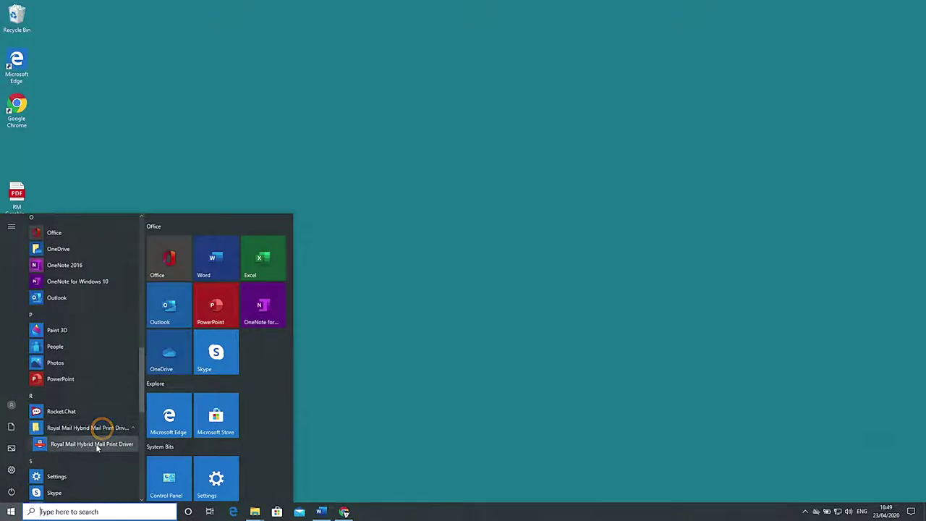
click(94, 443)
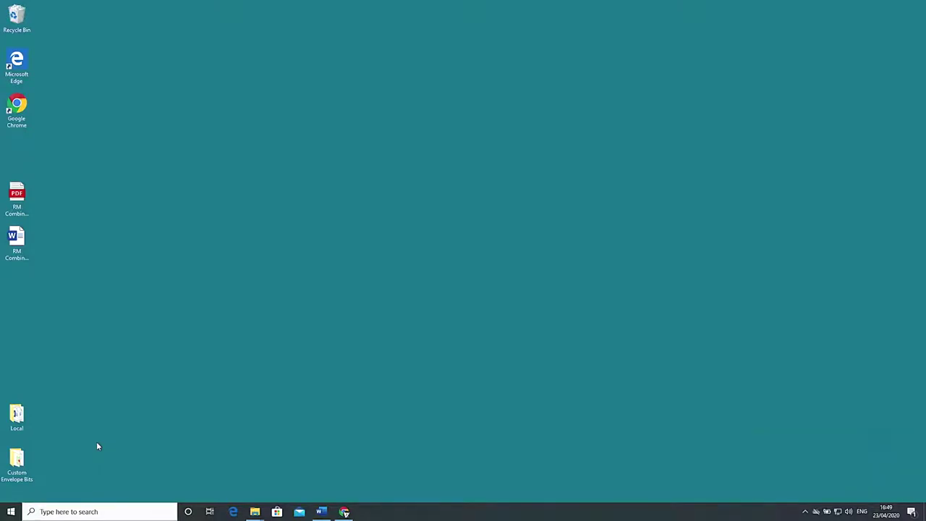
click(805, 511)
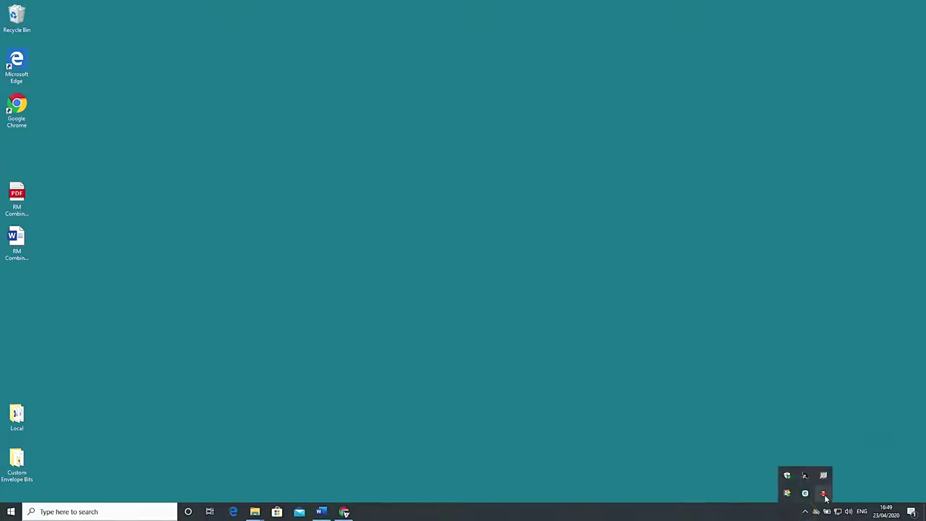
click(824, 494)
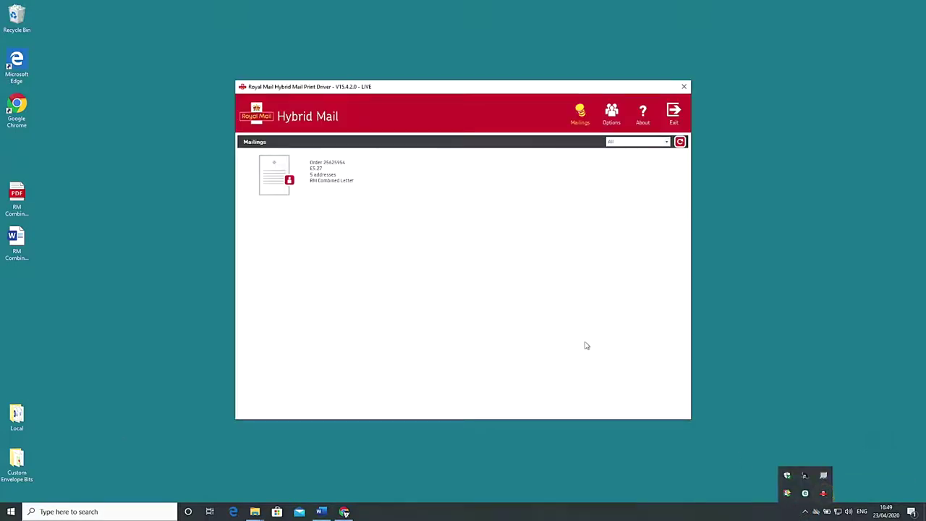
Drag the RM Combined PDF from the desktop into the Hybrid Mail window to start a new mailing.
click(587, 345)
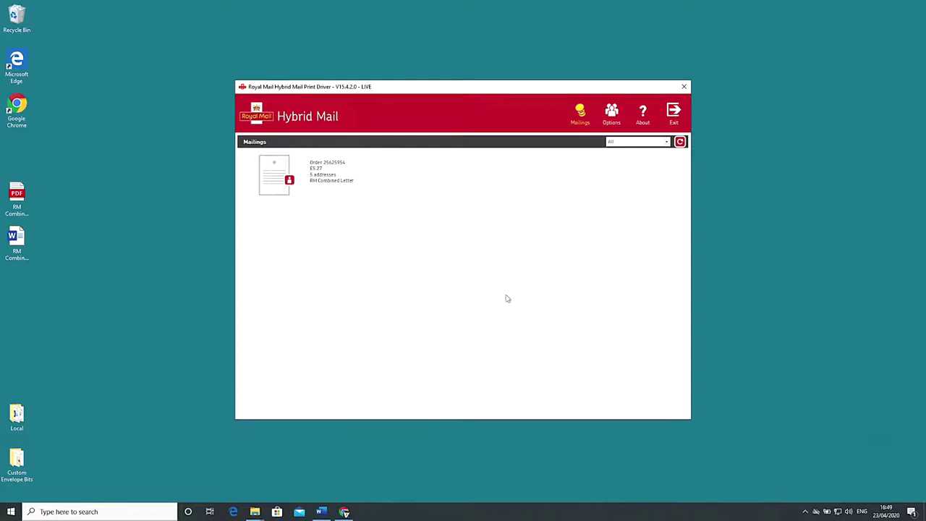
click(17, 199)
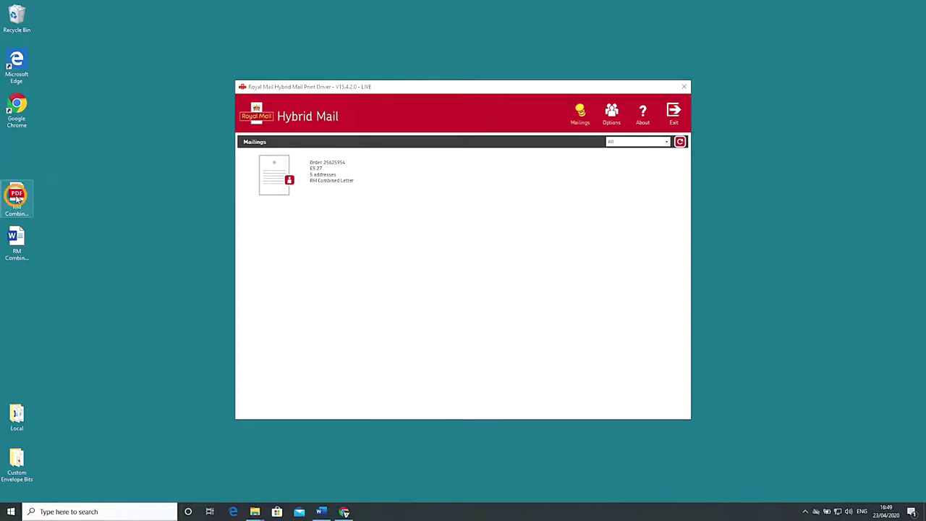
drag(17, 199, 306, 297)
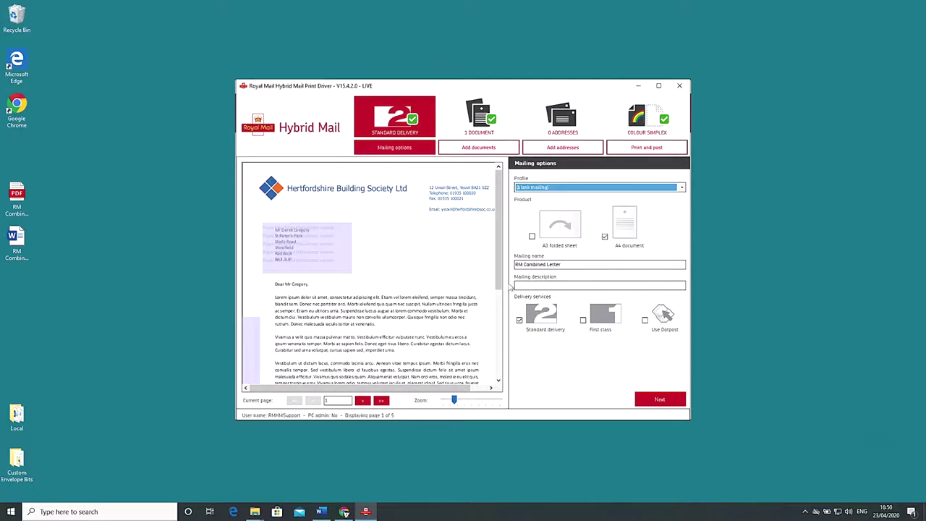
click(642, 404)
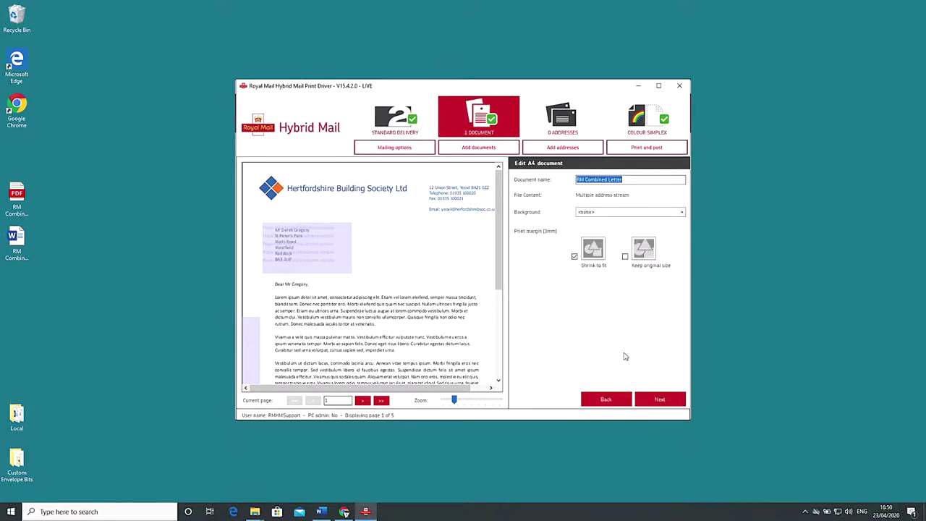
click(617, 398)
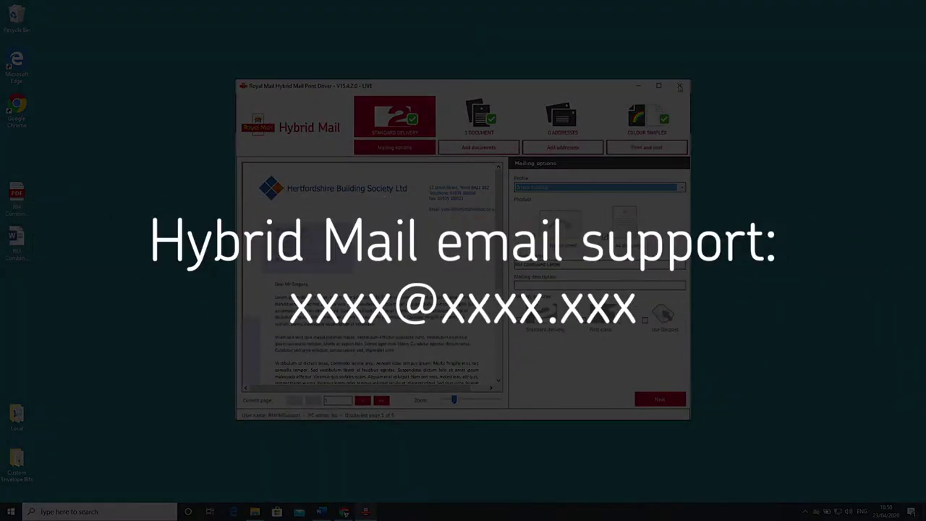
Close the new PDF mailing and confirm cancelling it with Yes.
click(680, 86)
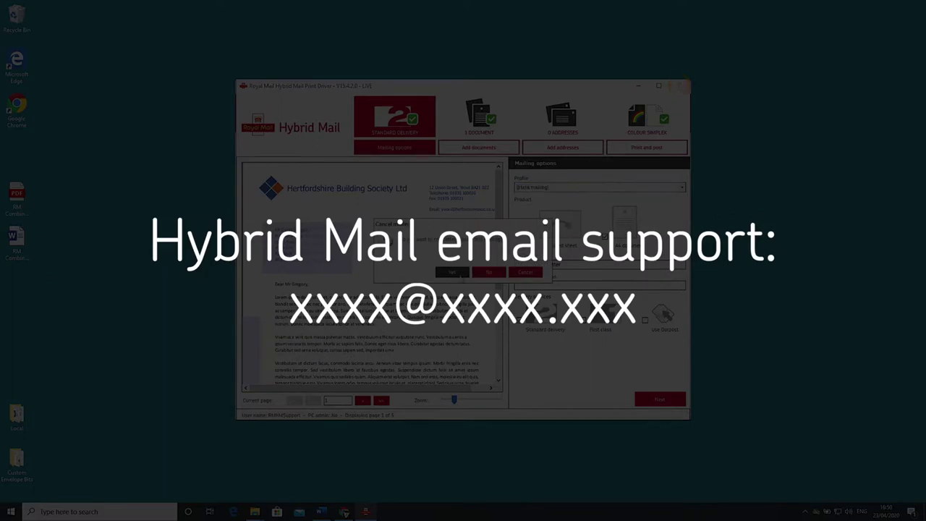
click(452, 273)
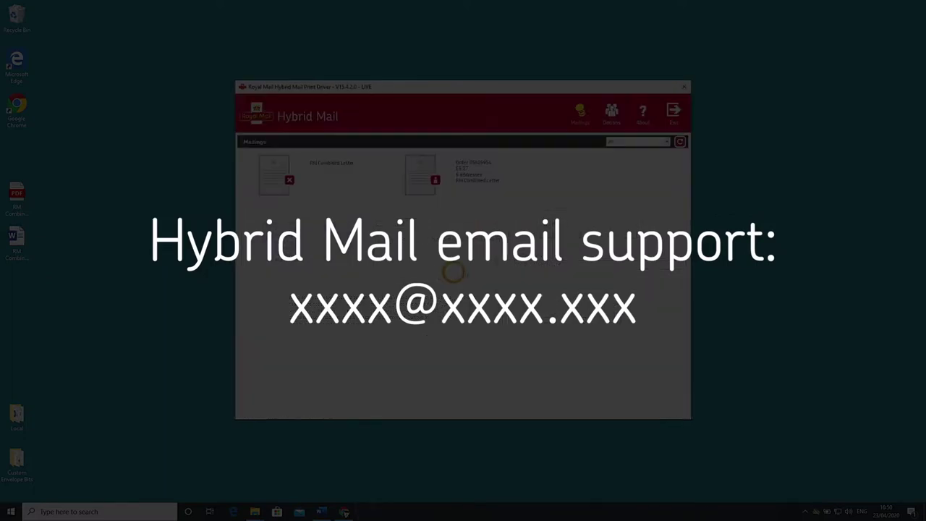